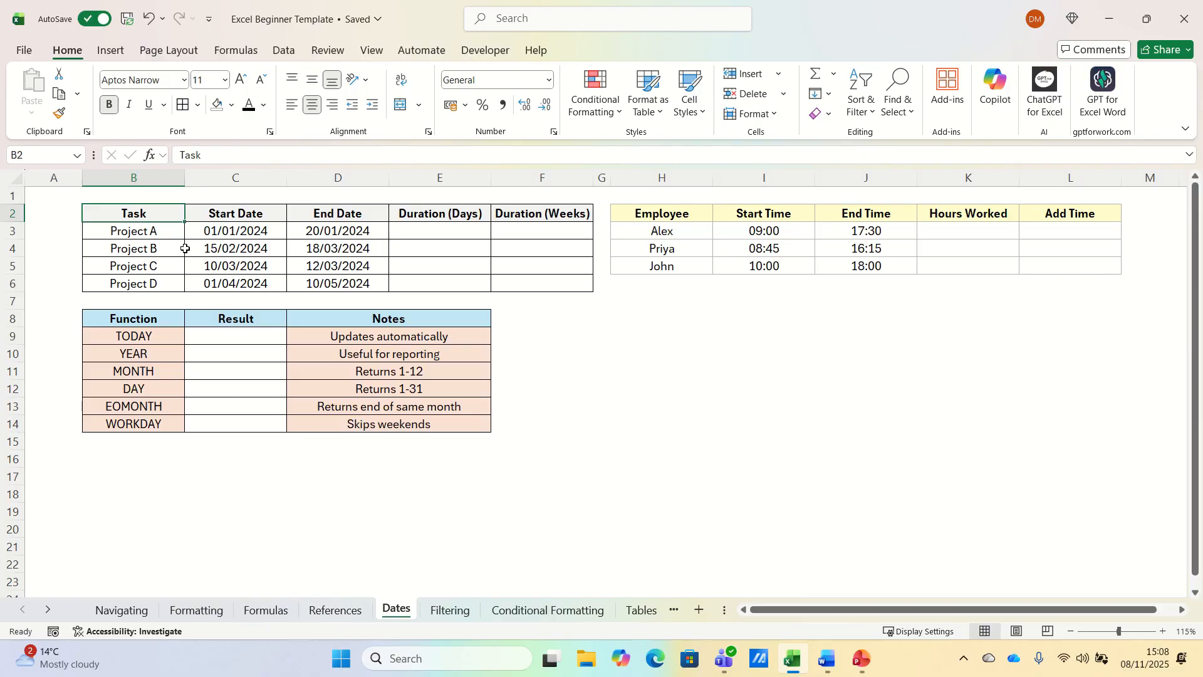
View Project A's start date as a serial number in Format Cells, then keep the date format.
left_click(223, 226)
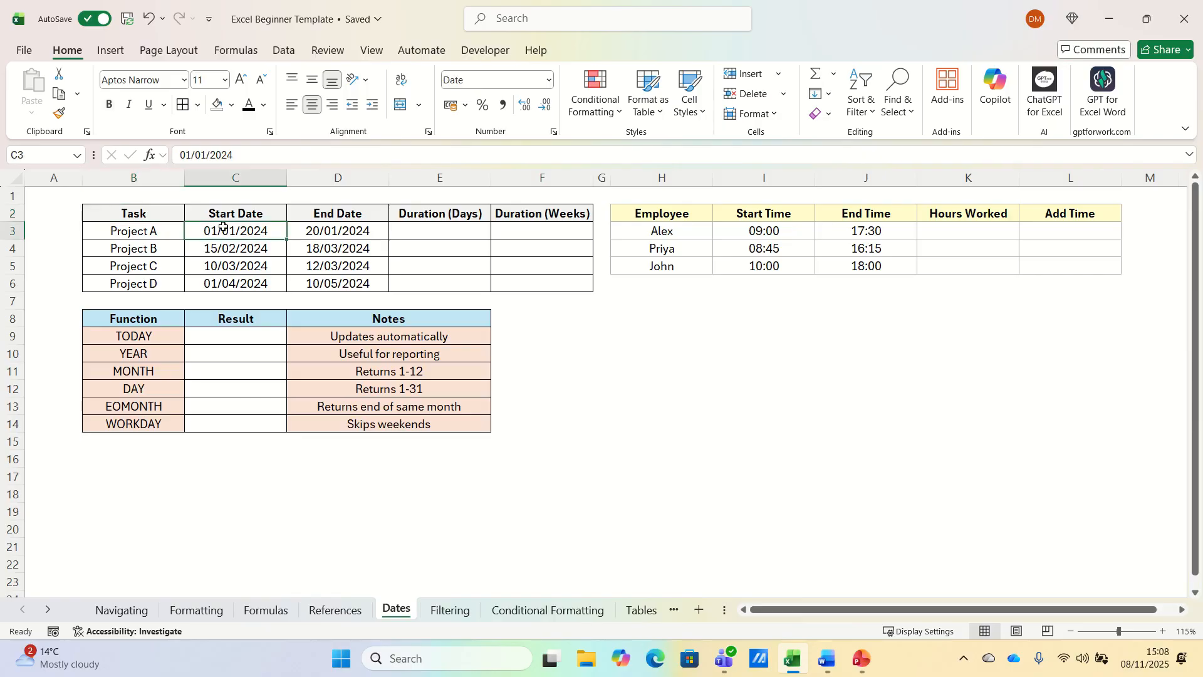
right_click(224, 229)
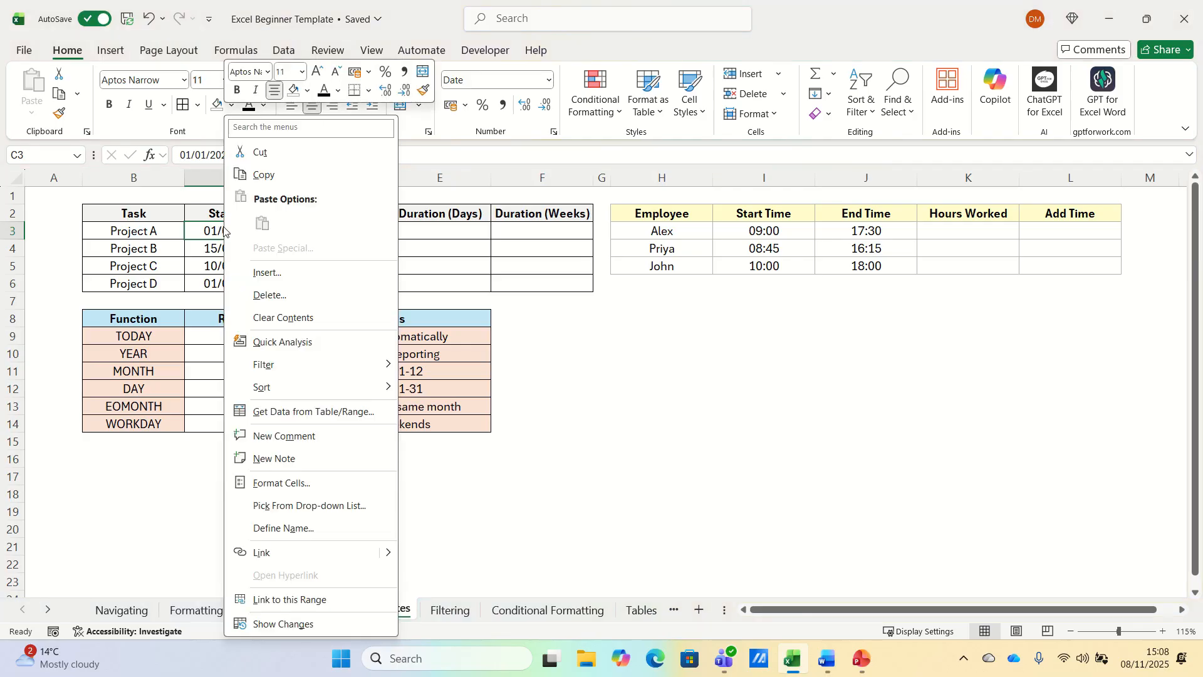
left_click(315, 483)
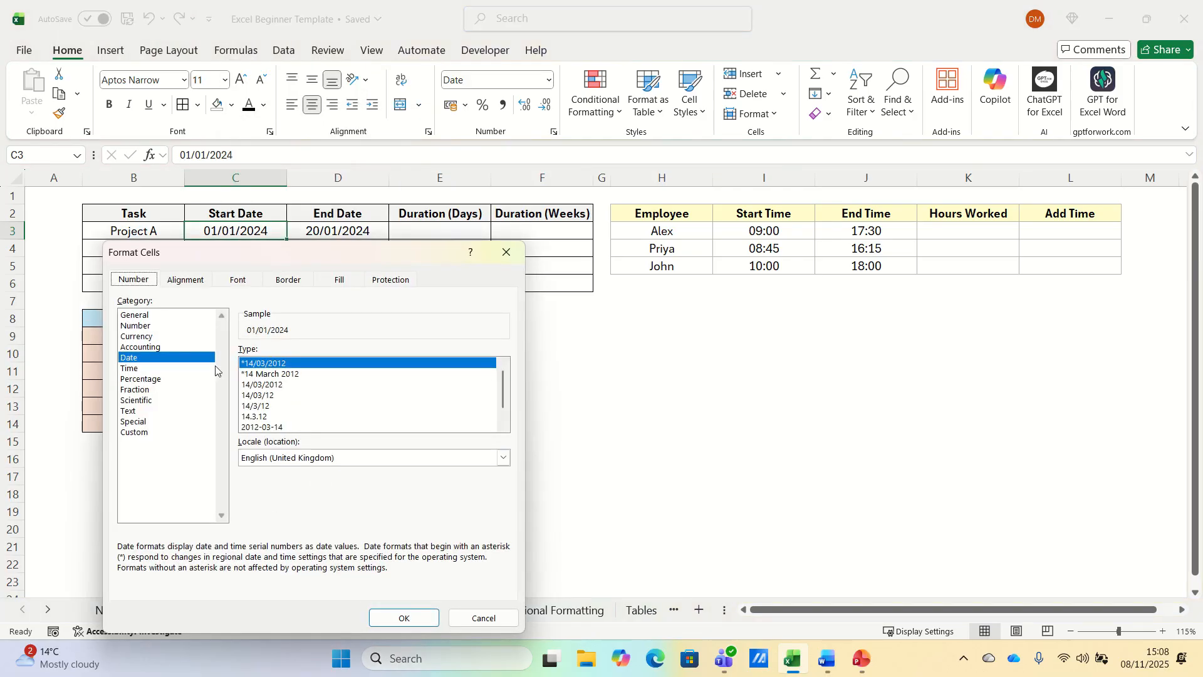
left_click(146, 315)
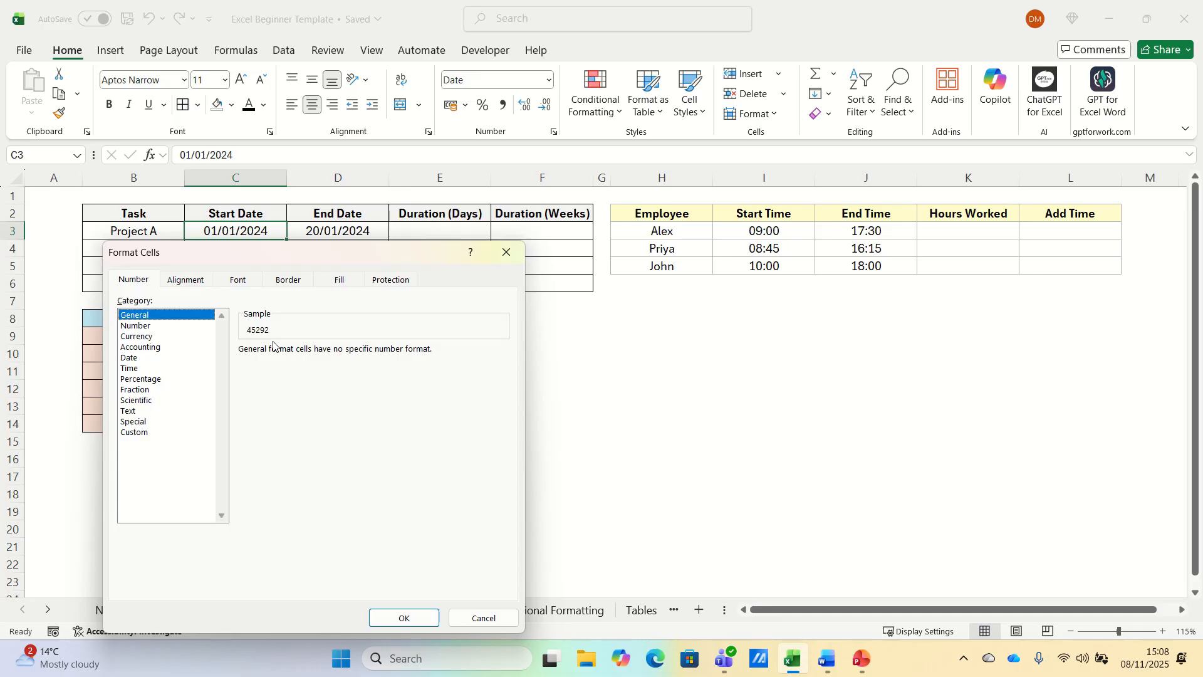
left_click(135, 359)
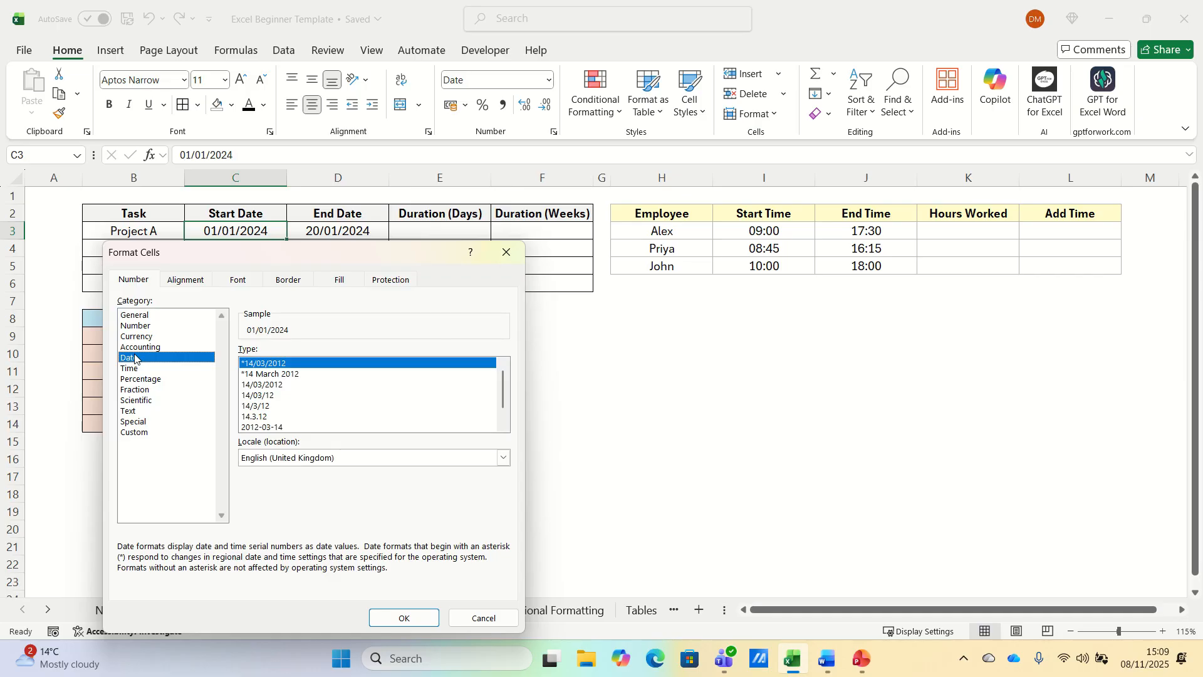
left_click(401, 617)
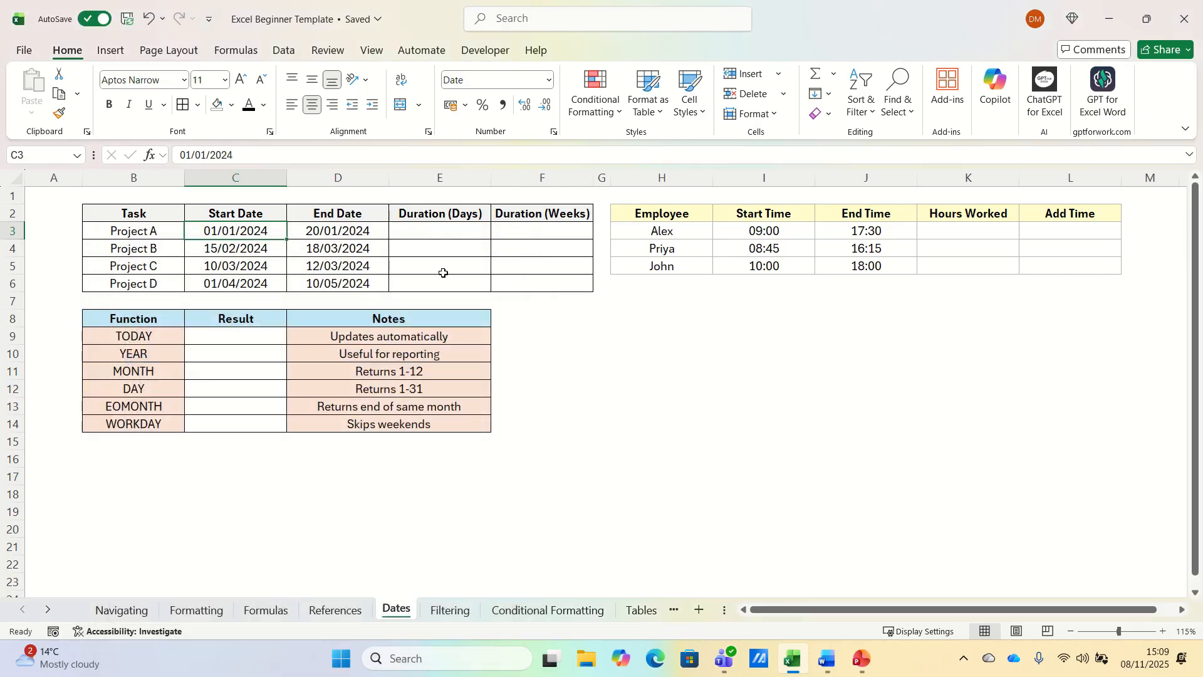
Enter =D3-C3 in Duration (Days) and fill it down to Project D (19, 32, 2, 39).
left_click(446, 232)
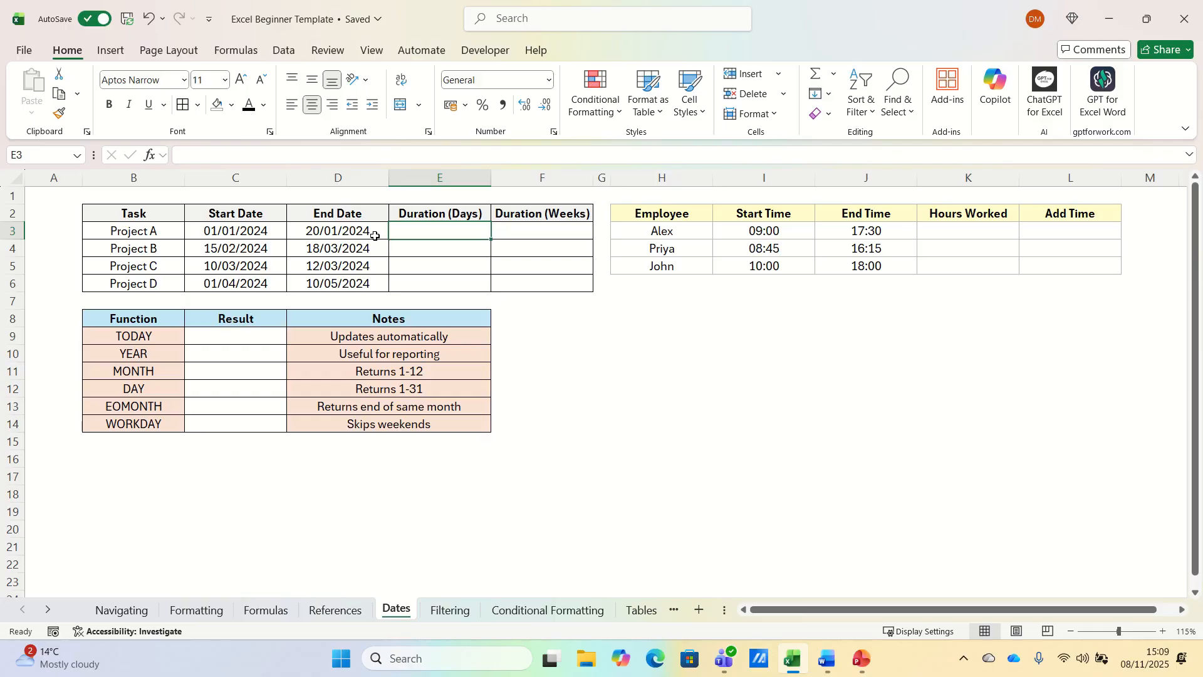
type("=")
left_click(375, 236)
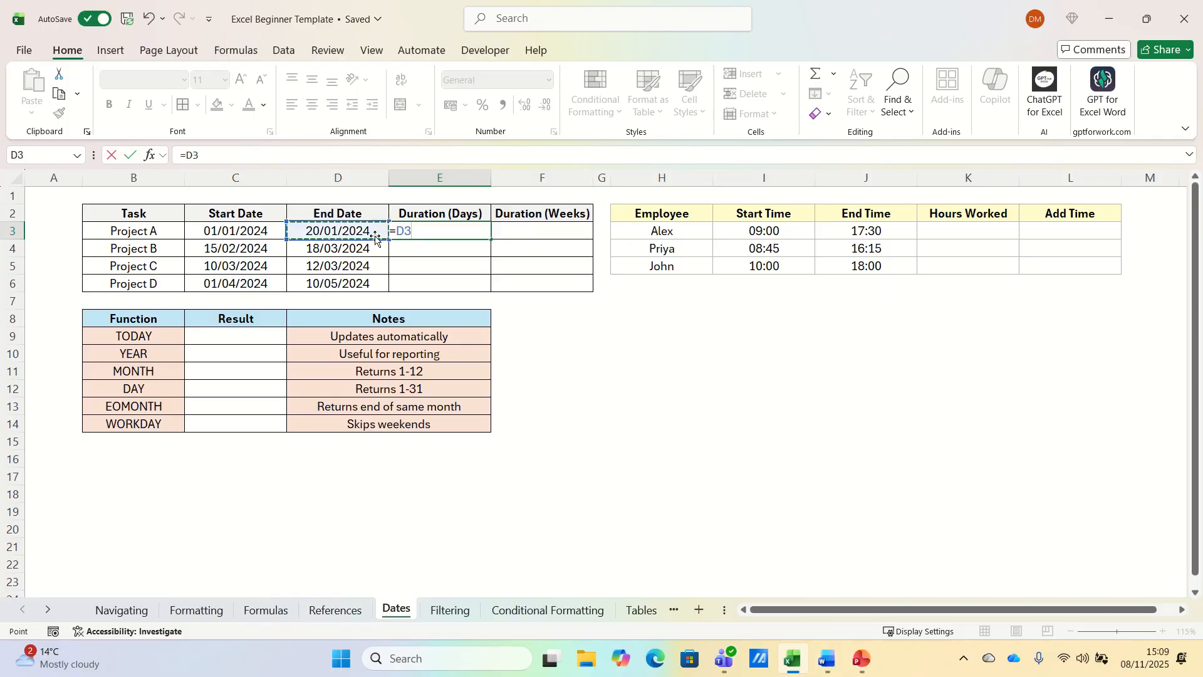
type("-")
key("Left")
key("Left")
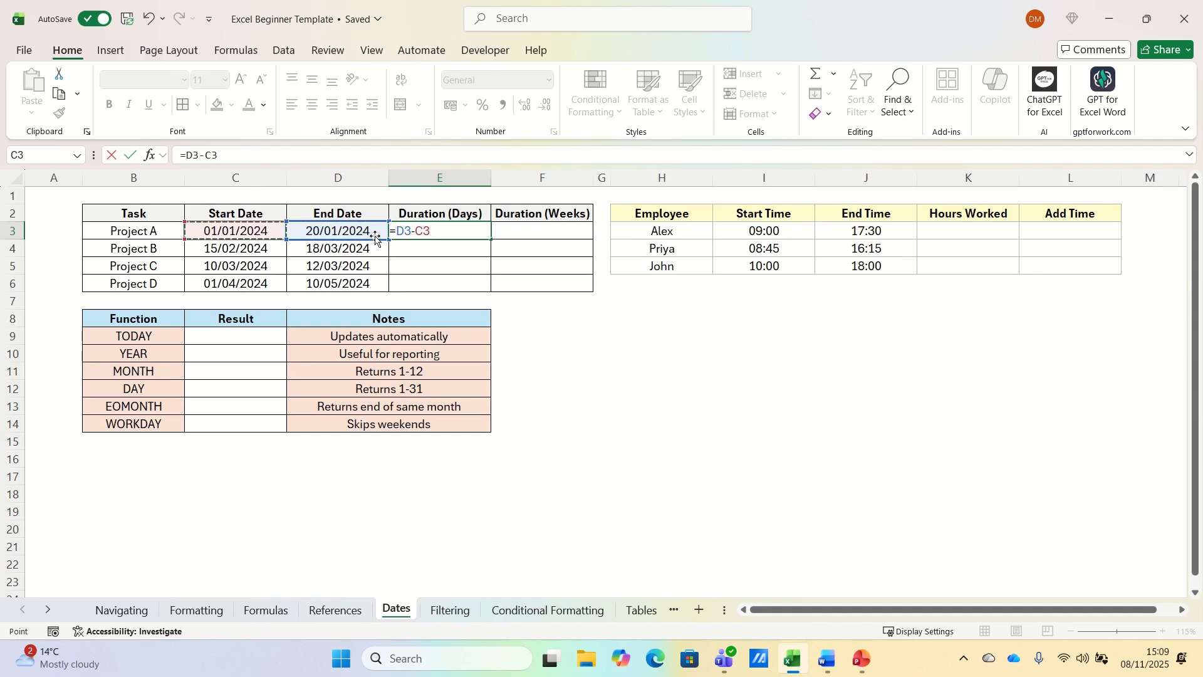
key("Return")
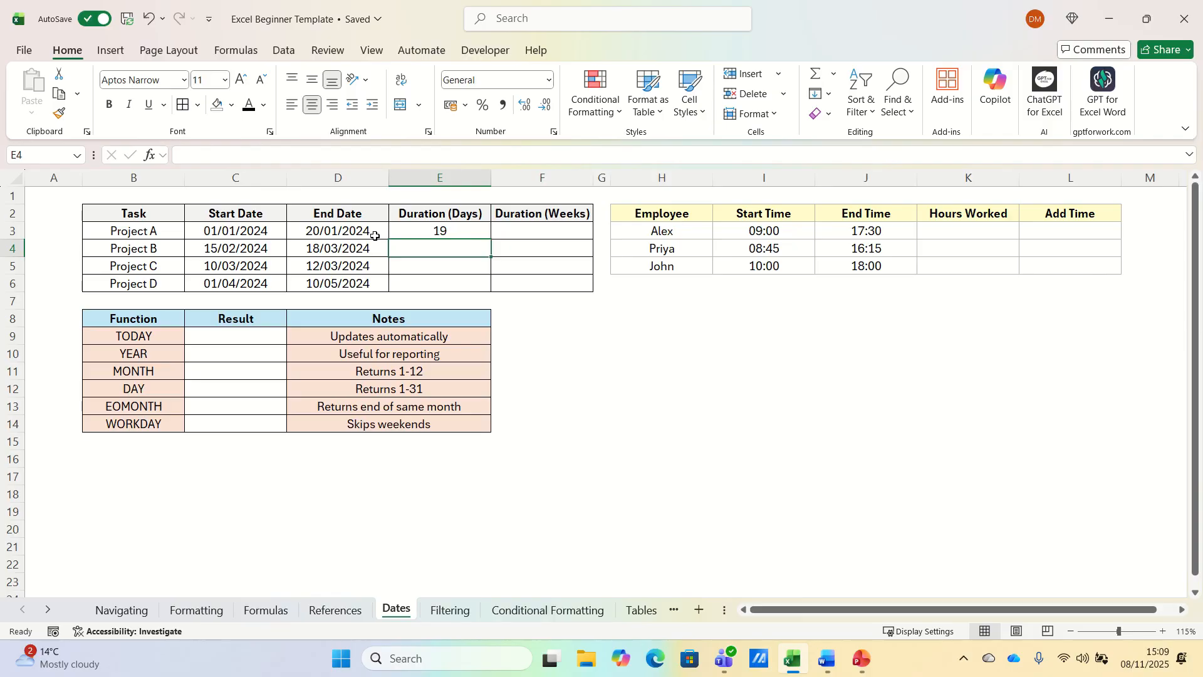
left_click(470, 231)
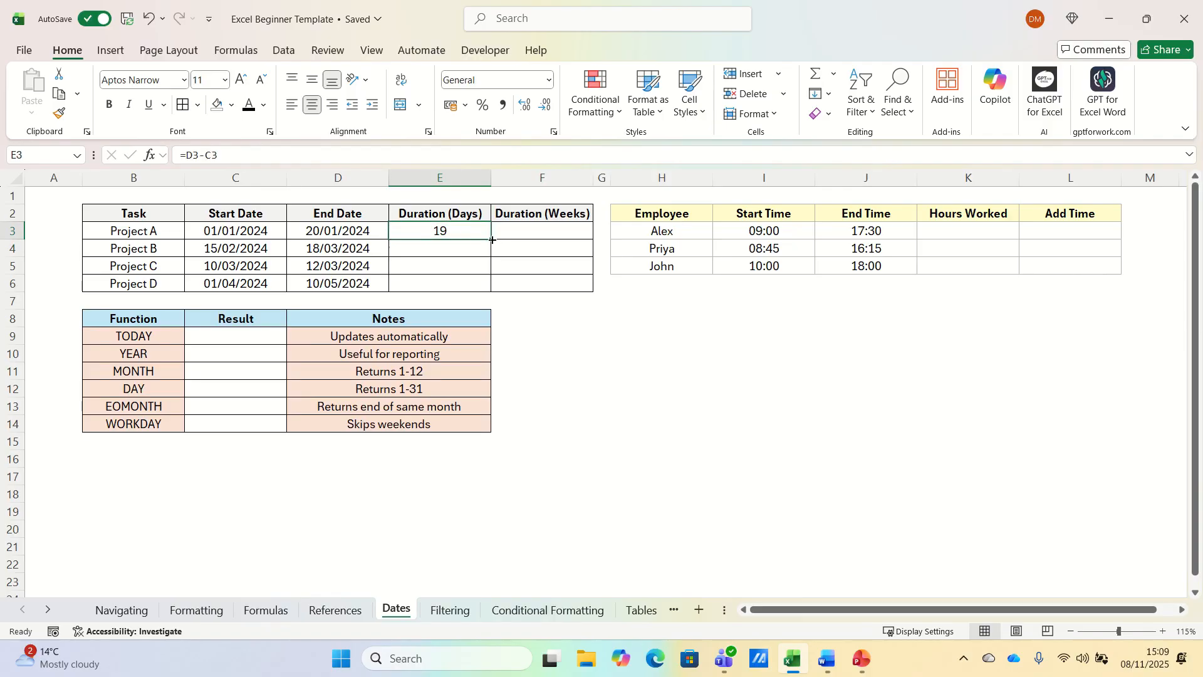
left_click_drag(493, 240, 493, 289)
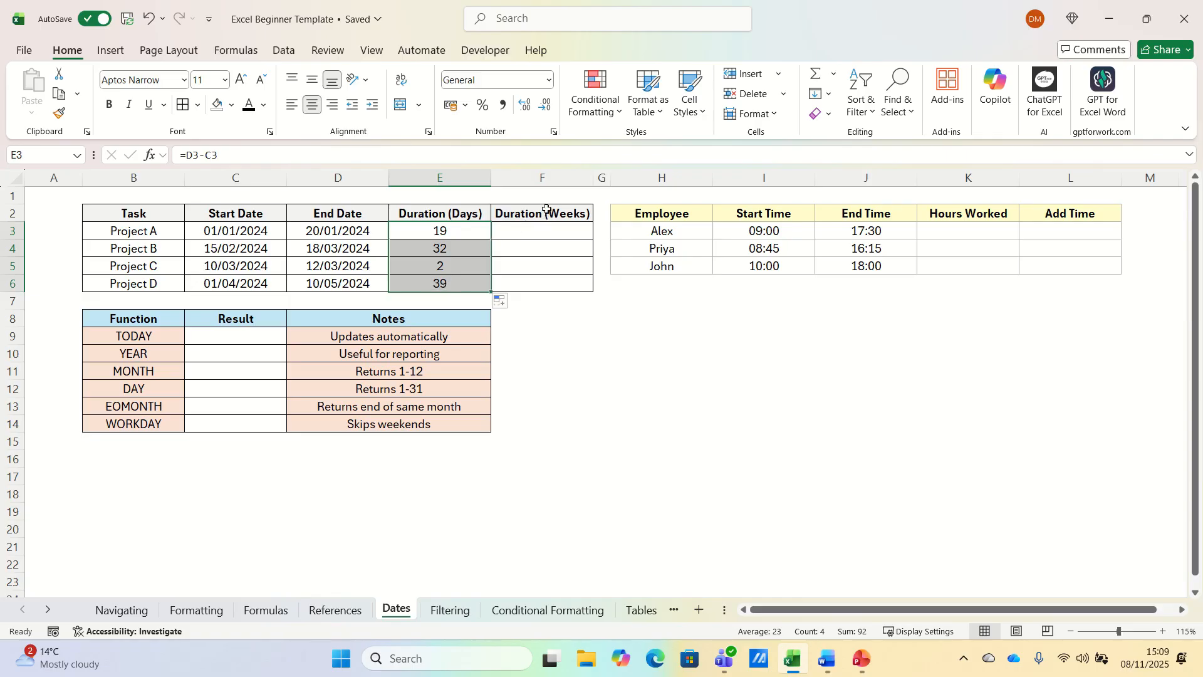
left_click(523, 233)
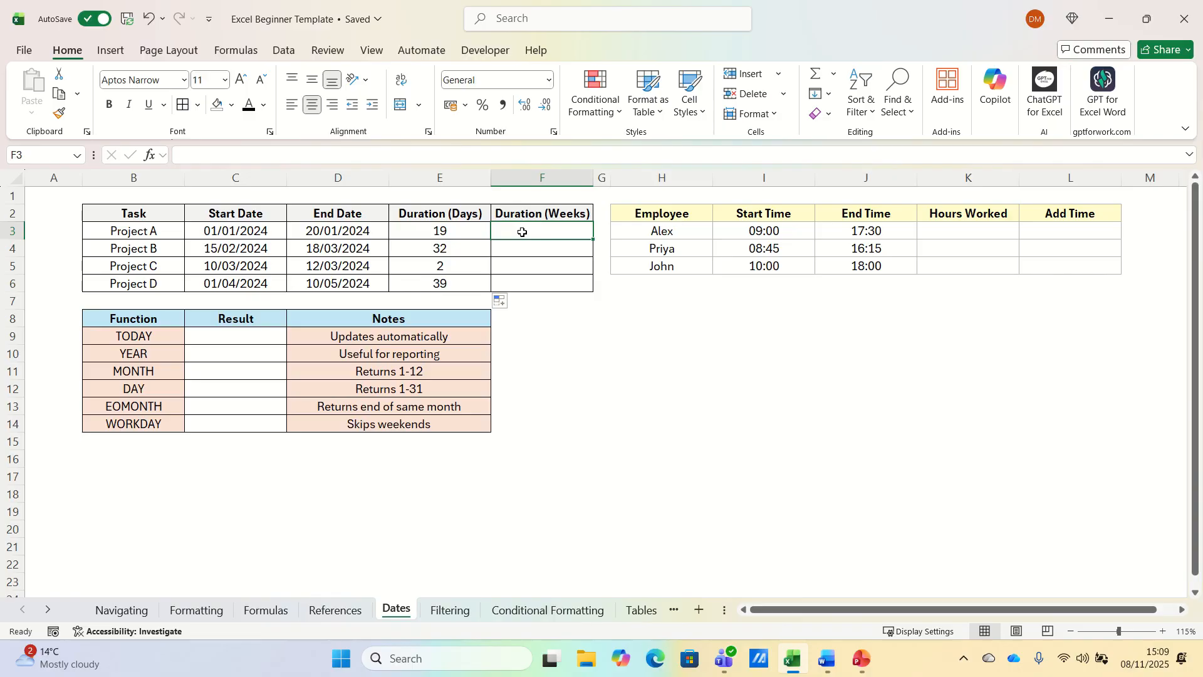
Enter =E3/7 in Duration (Weeks) and fill it down to Project D.
type("=")
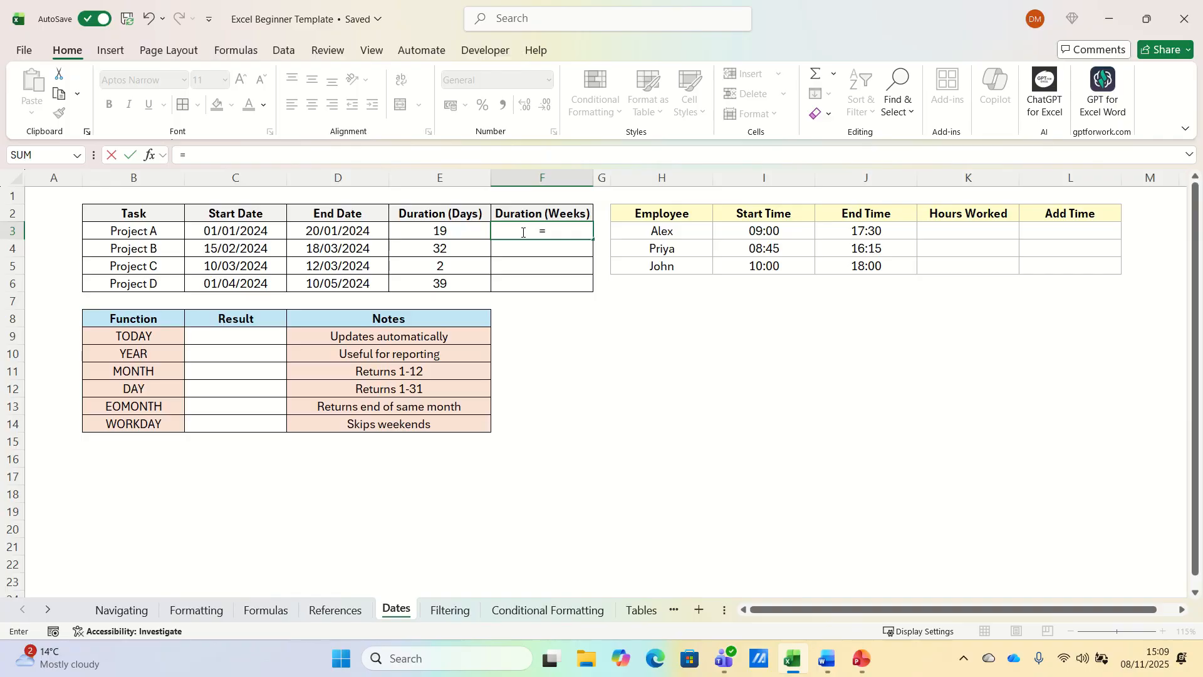
key("Left")
type("/7")
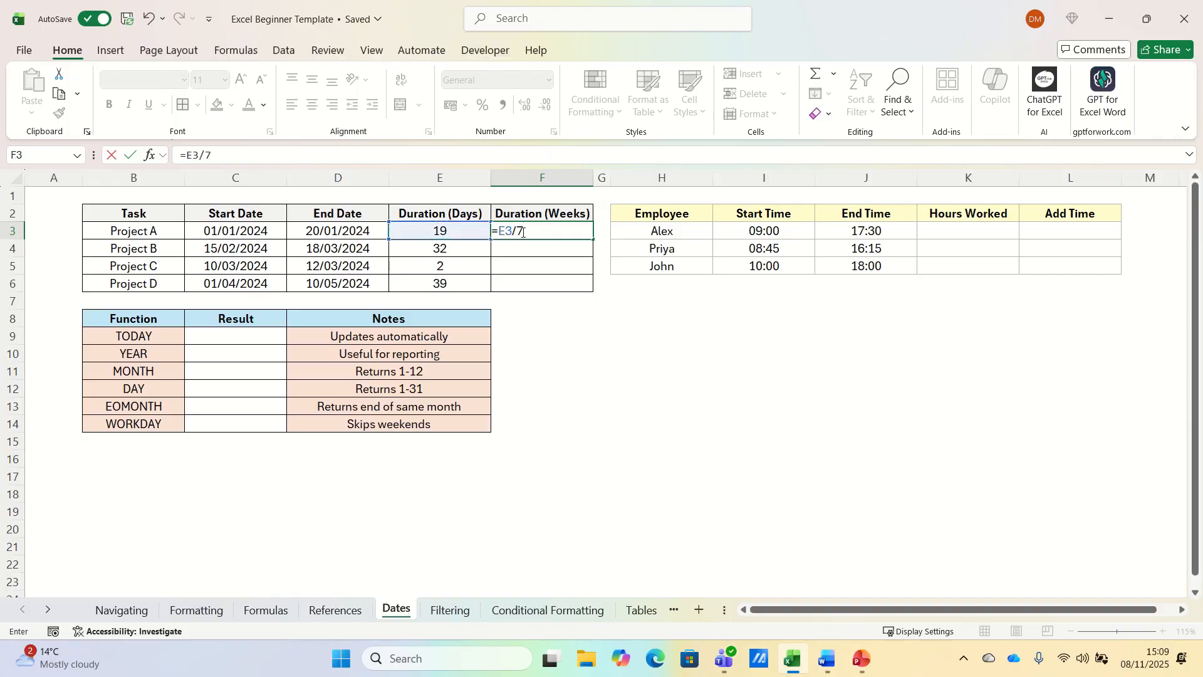
key("ctrl+Return")
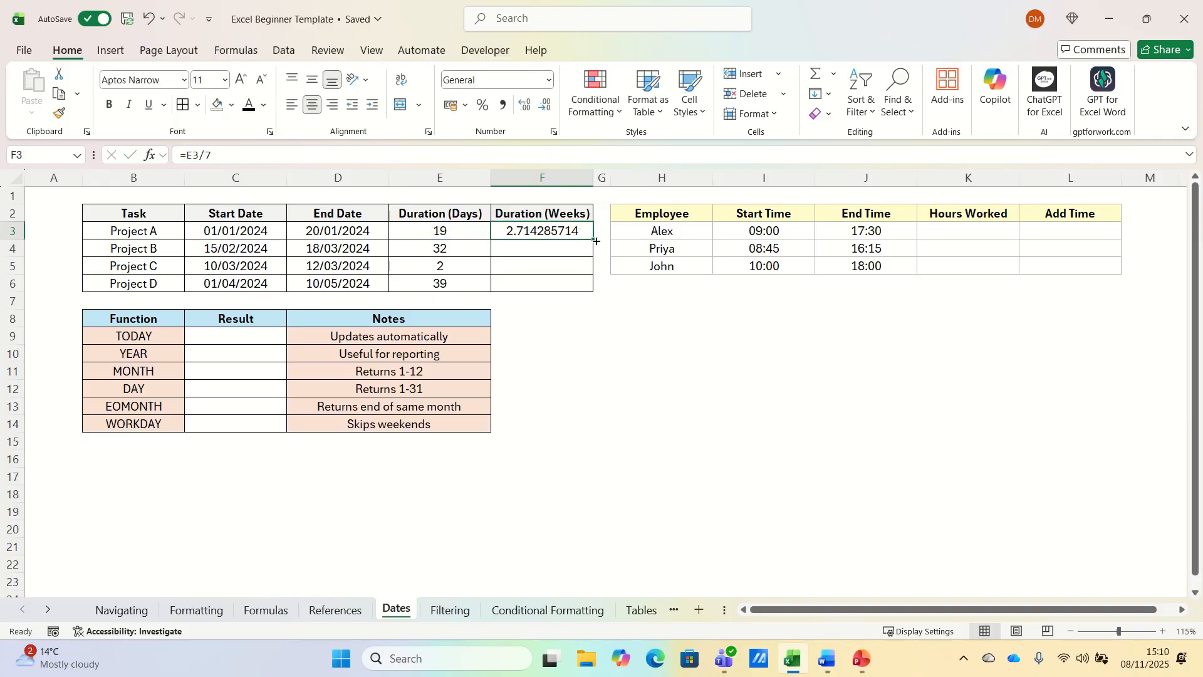
double_click(594, 241)
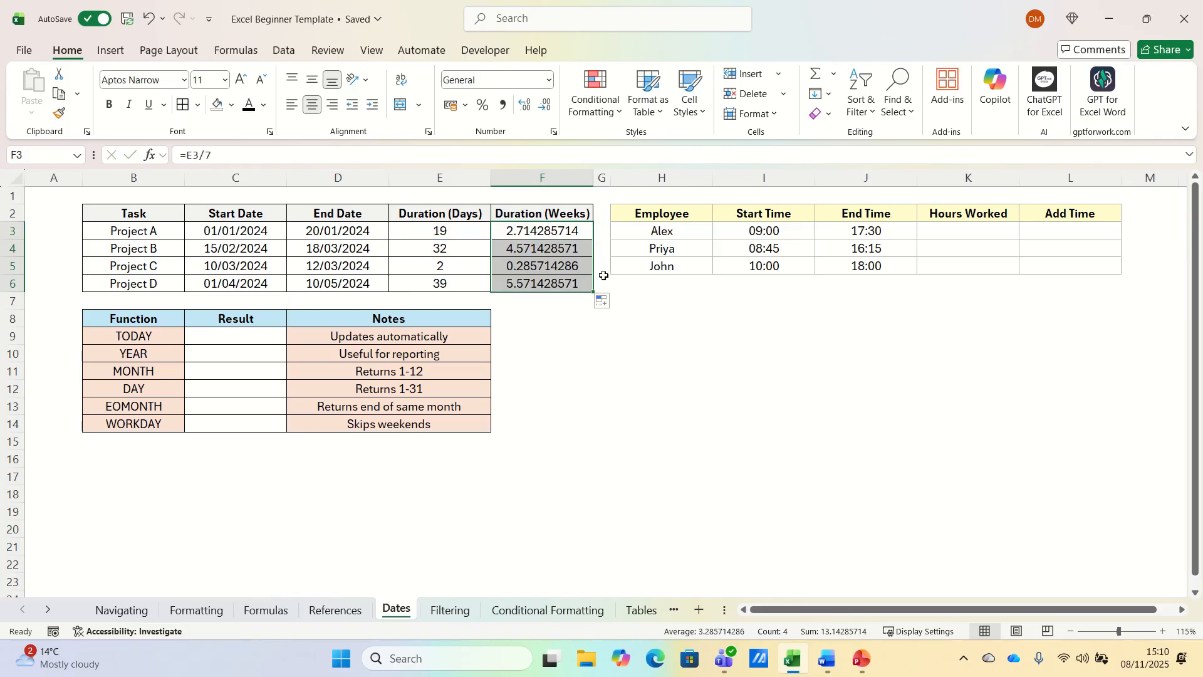
Format the weeks results as numbers with two decimals (2.71, 4.57, 0.29, 5.57).
right_click(553, 269)
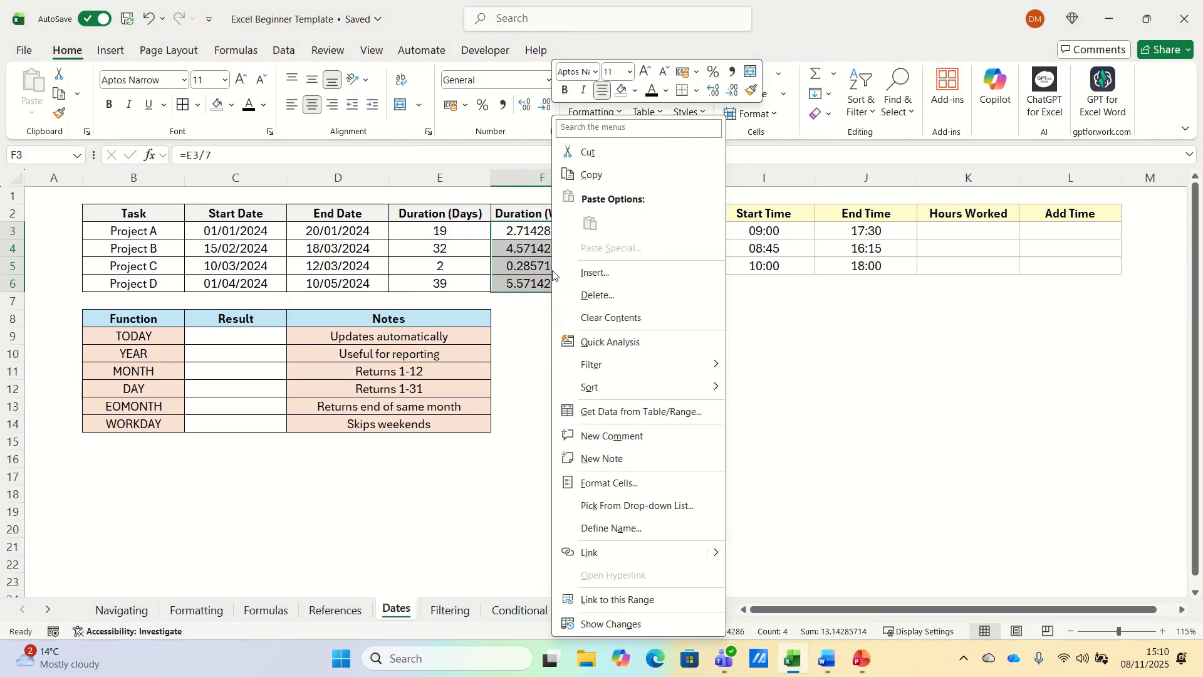
left_click(611, 483)
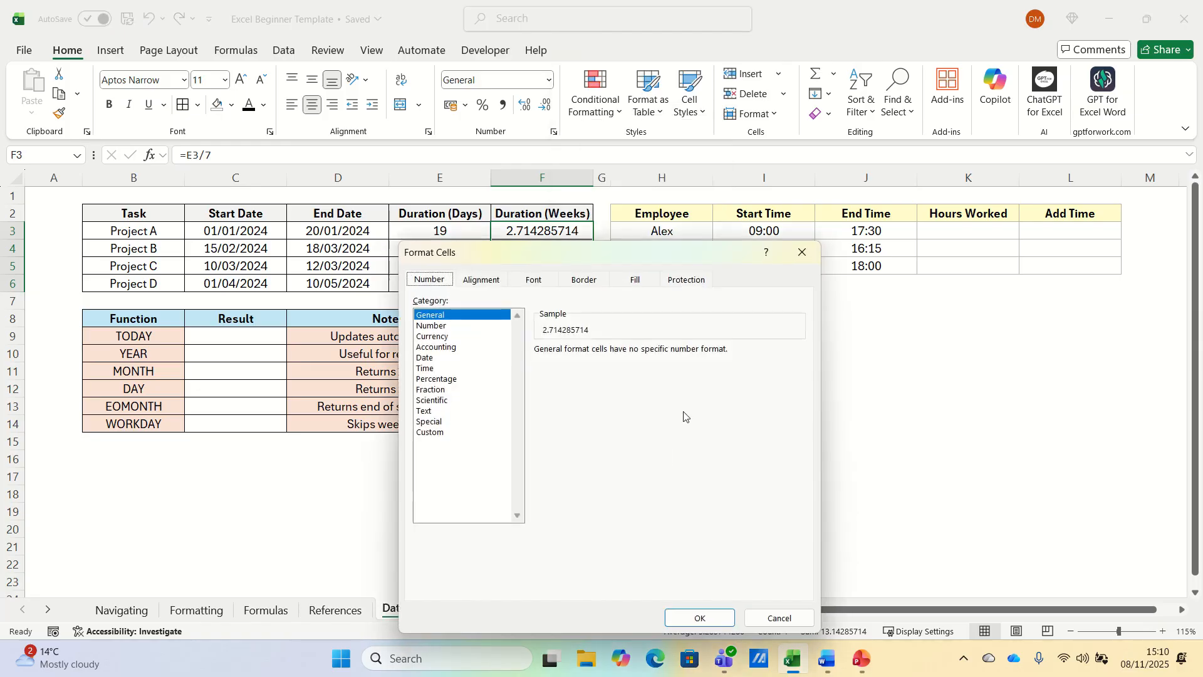
left_click(441, 327)
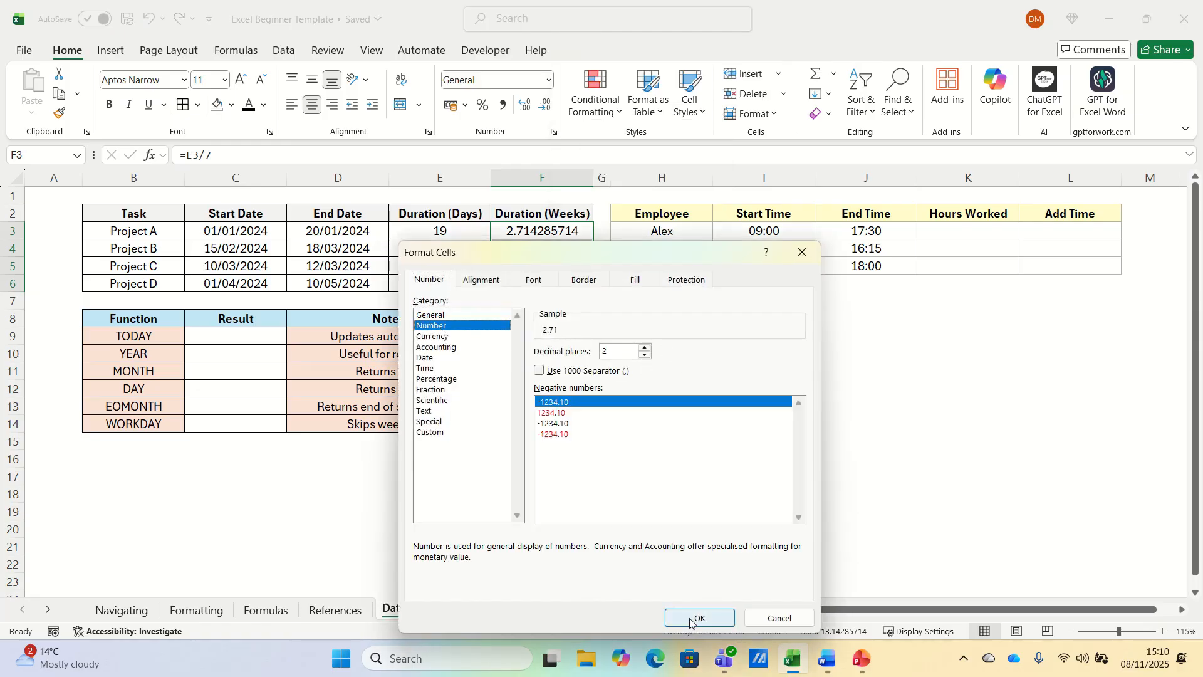
left_click(694, 619)
left_click(562, 233)
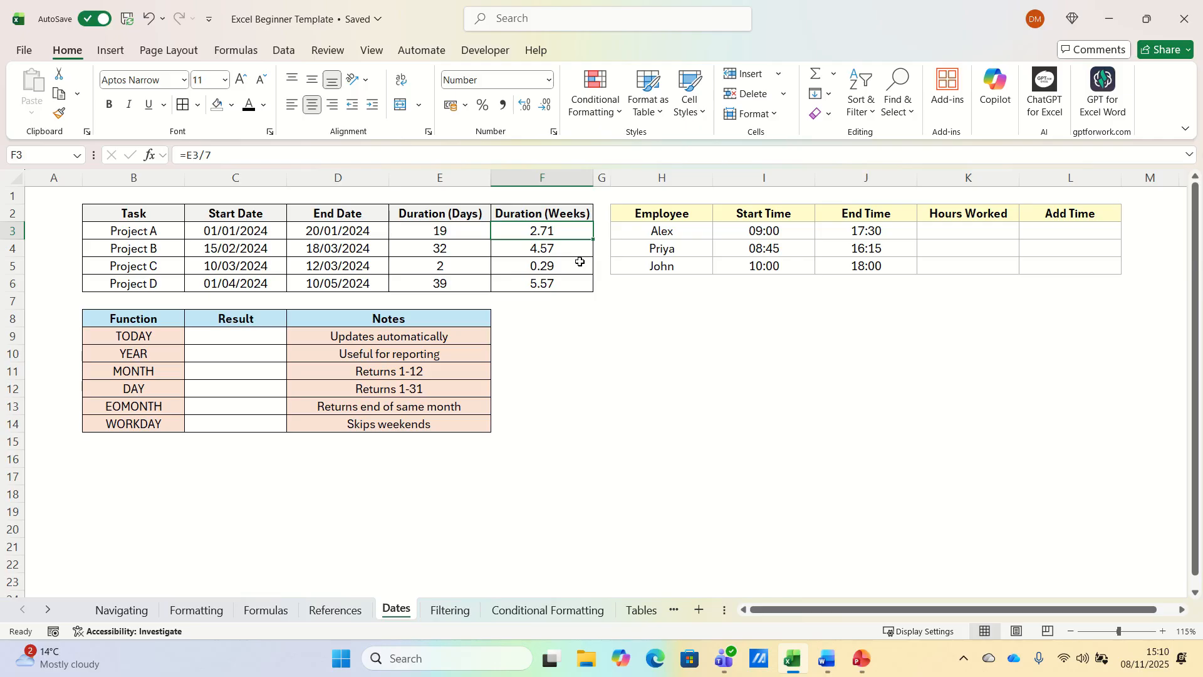
Enter =J3-I3 in Alex's Hours Worked and fill it down for Priya and John.
left_click(969, 234)
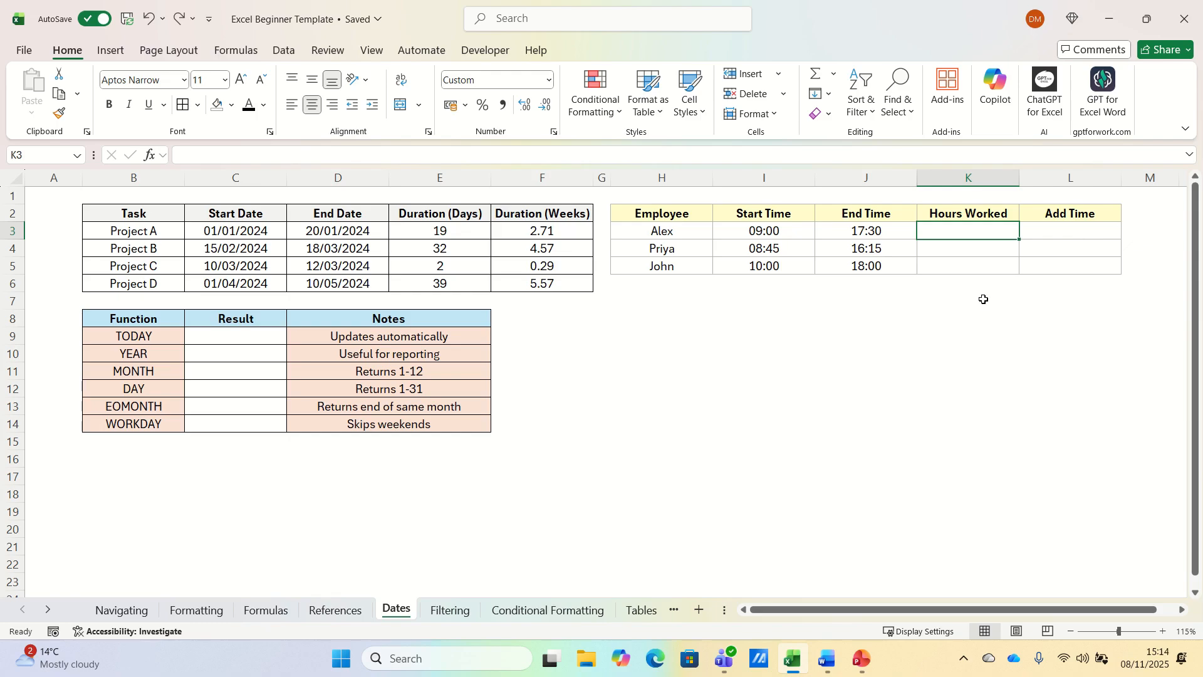
type("=")
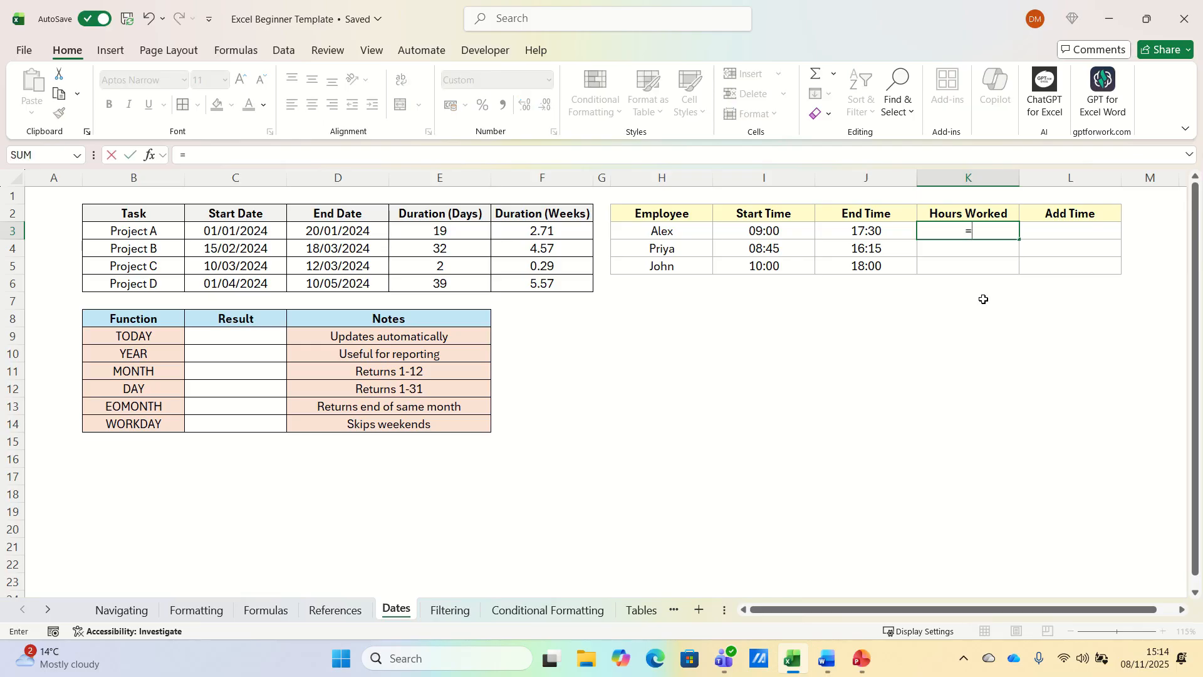
key("Left")
type("-")
key("Left")
key("Left")
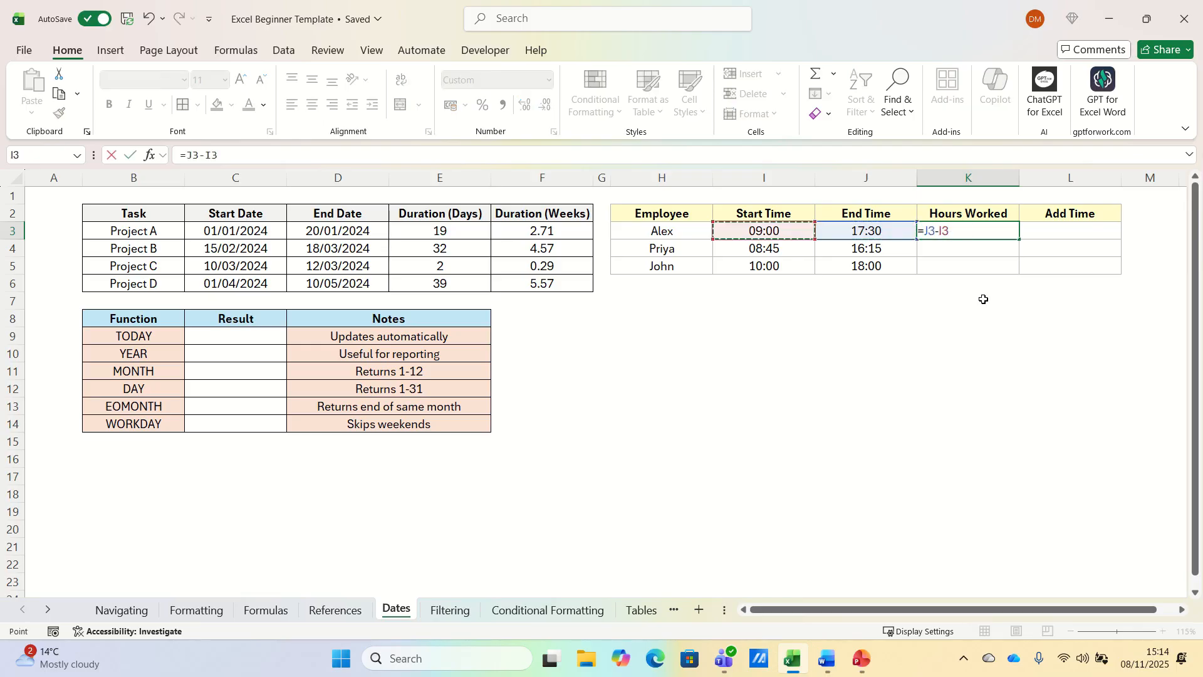
key("Return")
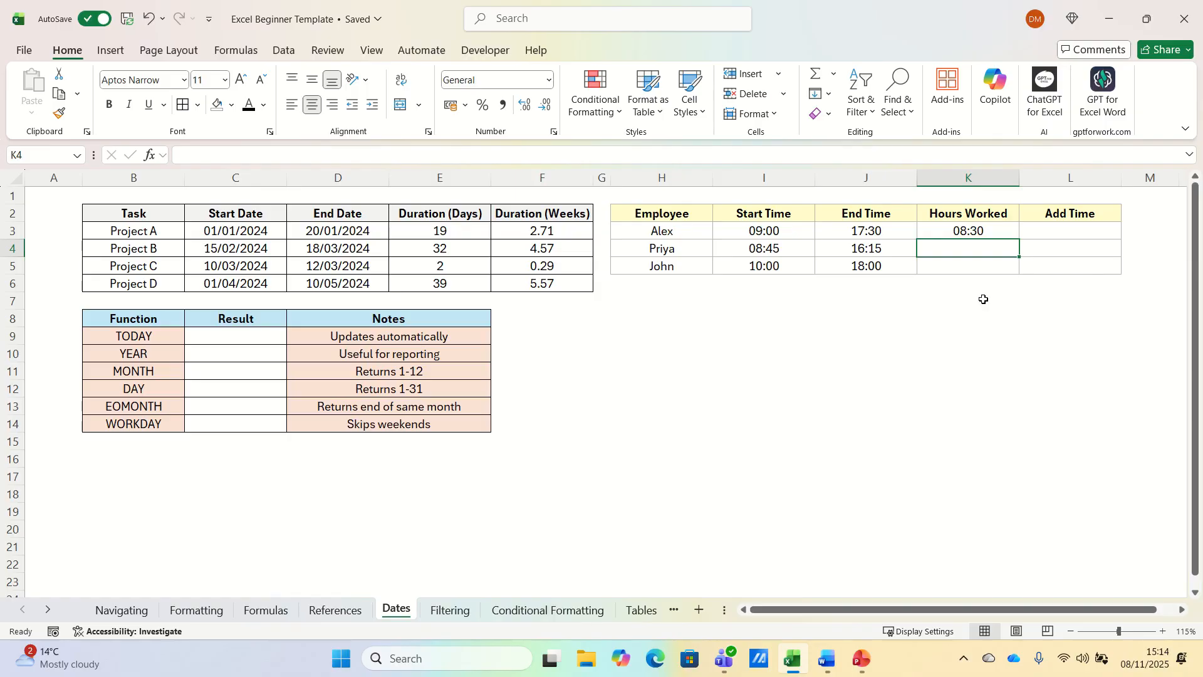
left_click(1007, 234)
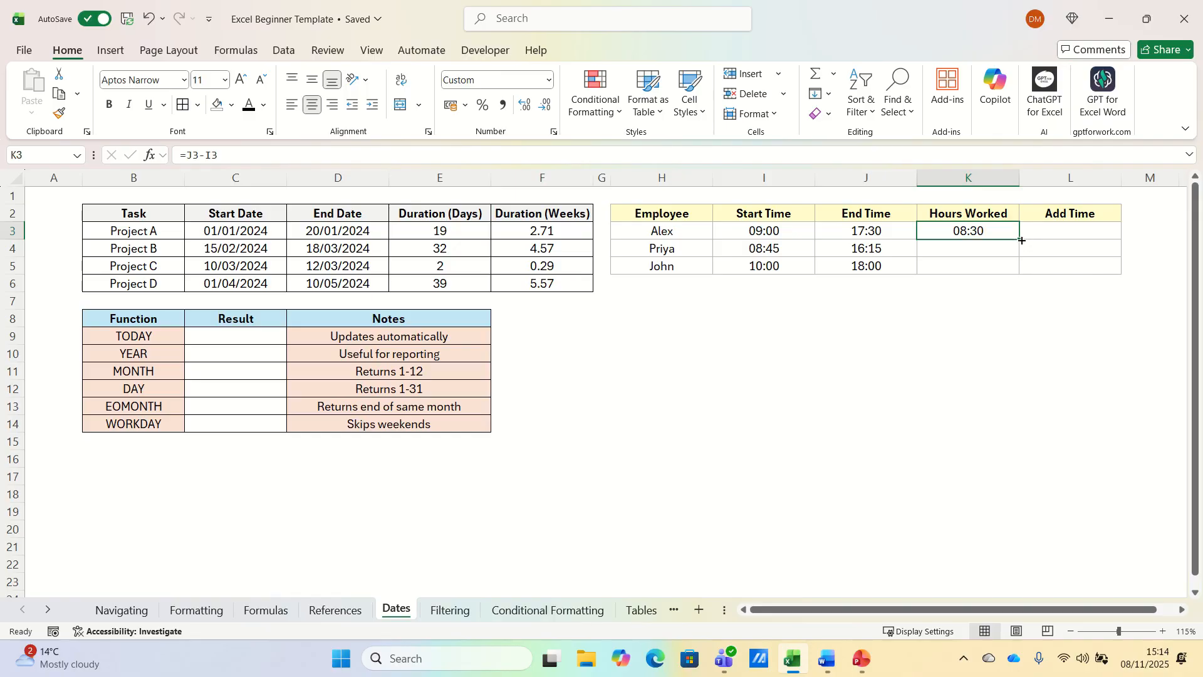
double_click(1022, 240)
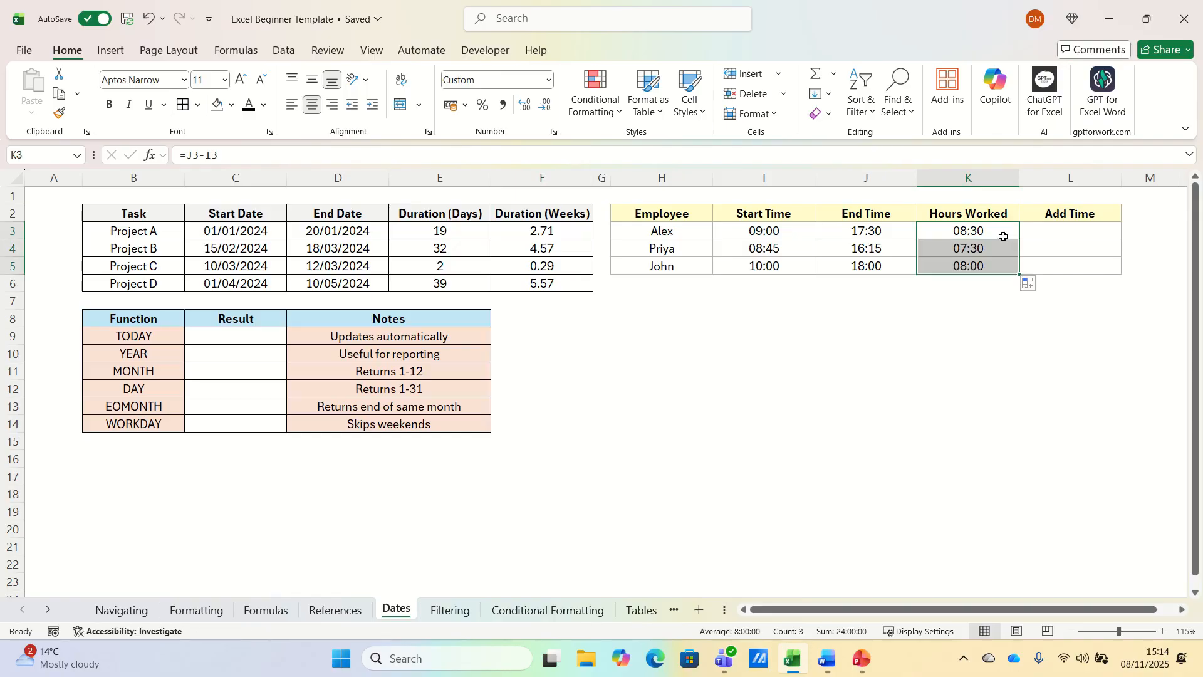
left_click(1005, 237)
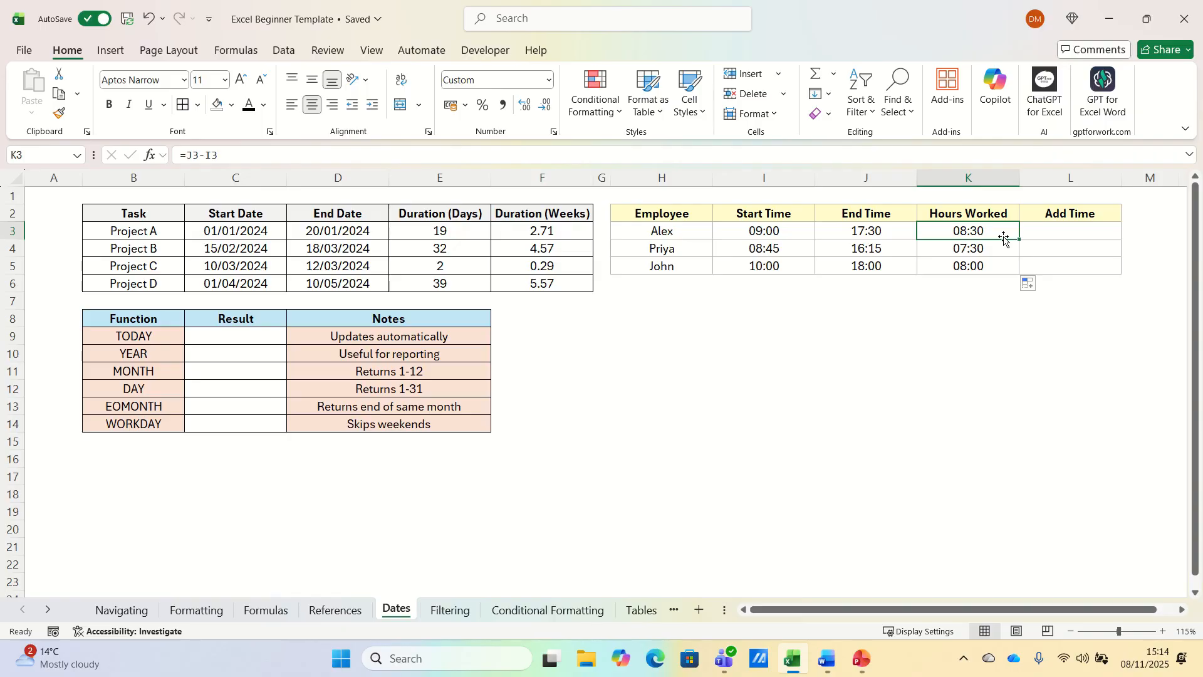
Change Alex's Hours Worked formula to =(J3-I3)*24.
left_click(187, 156)
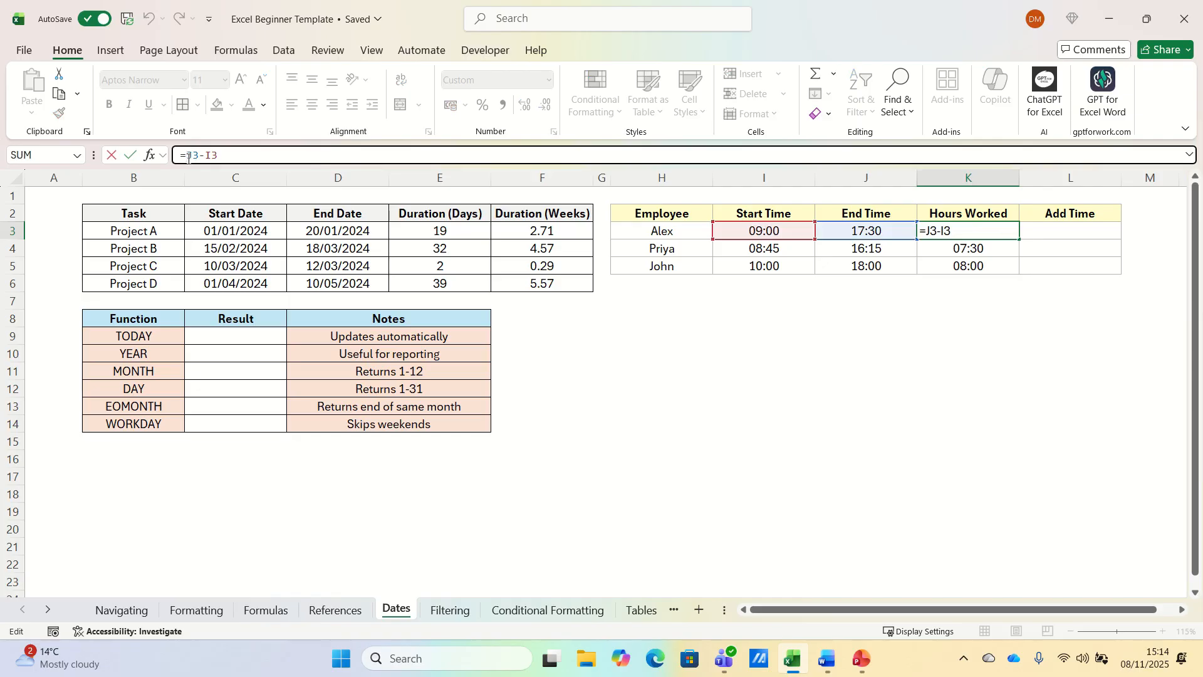
type("(")
type(")*24")
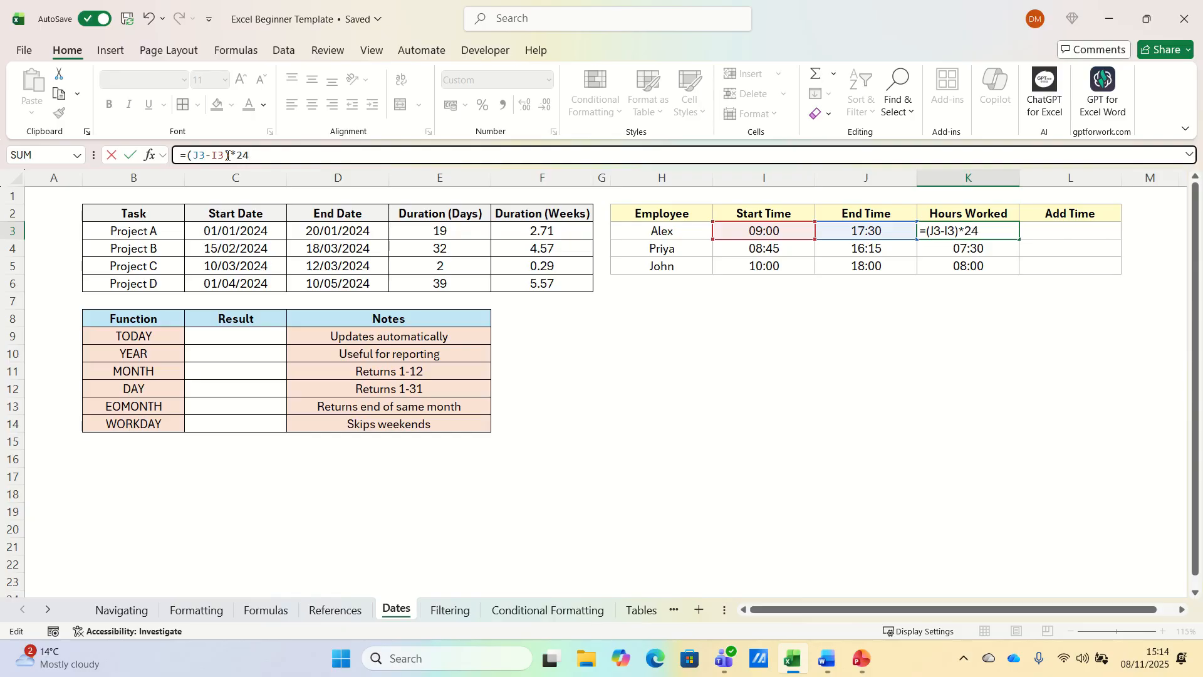
key("Return")
key("Up")
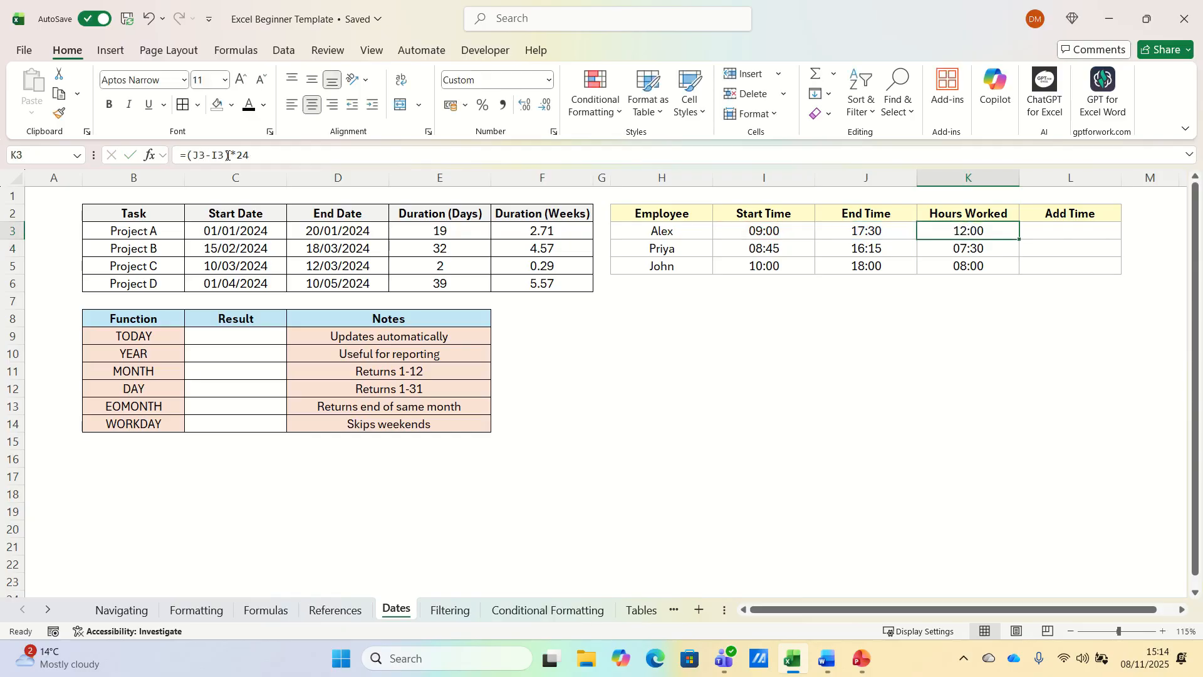
right_click(940, 230)
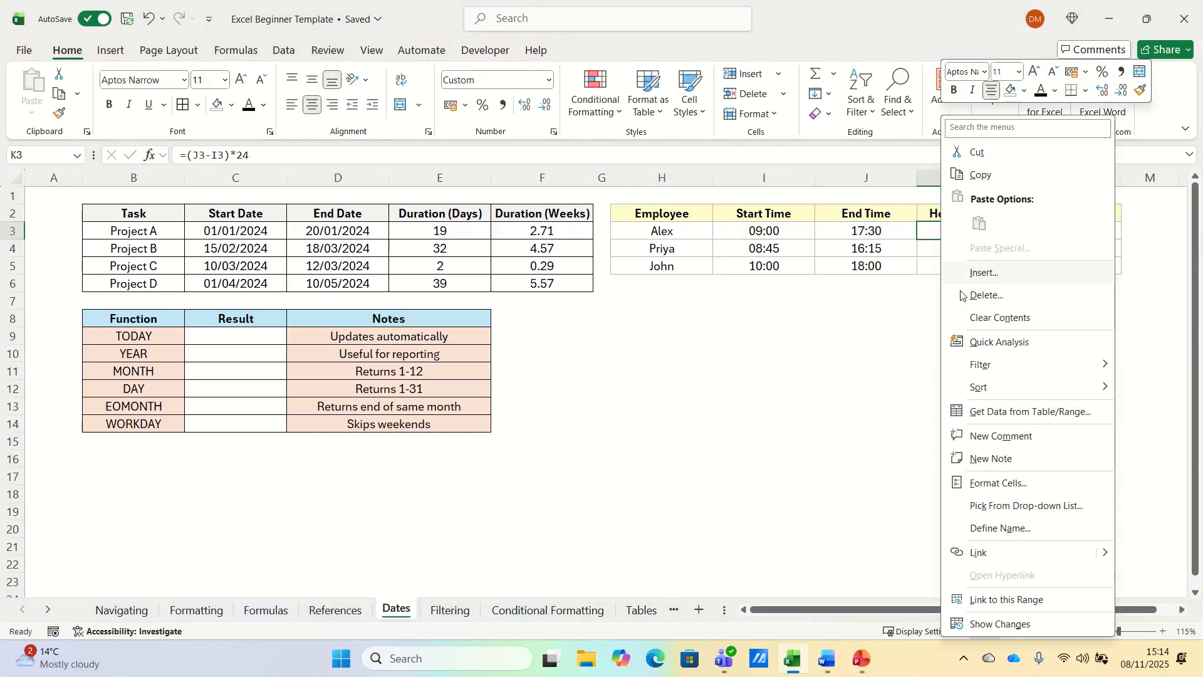
left_click(1003, 481)
left_click(809, 326)
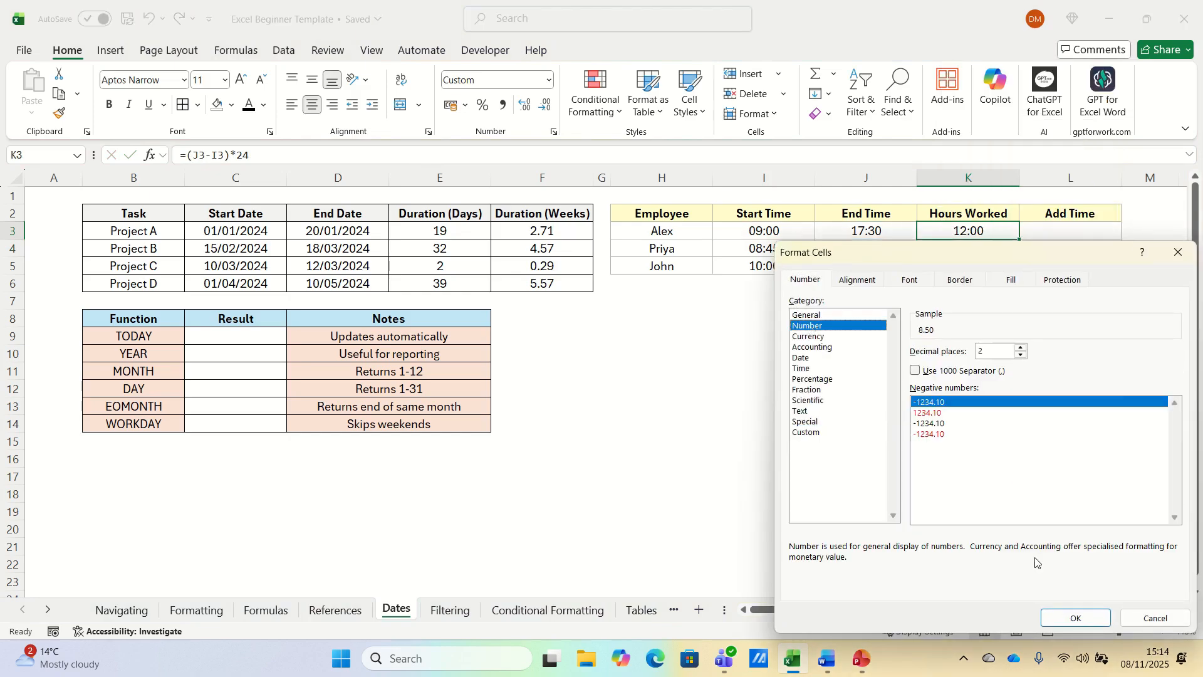
left_click(1063, 621)
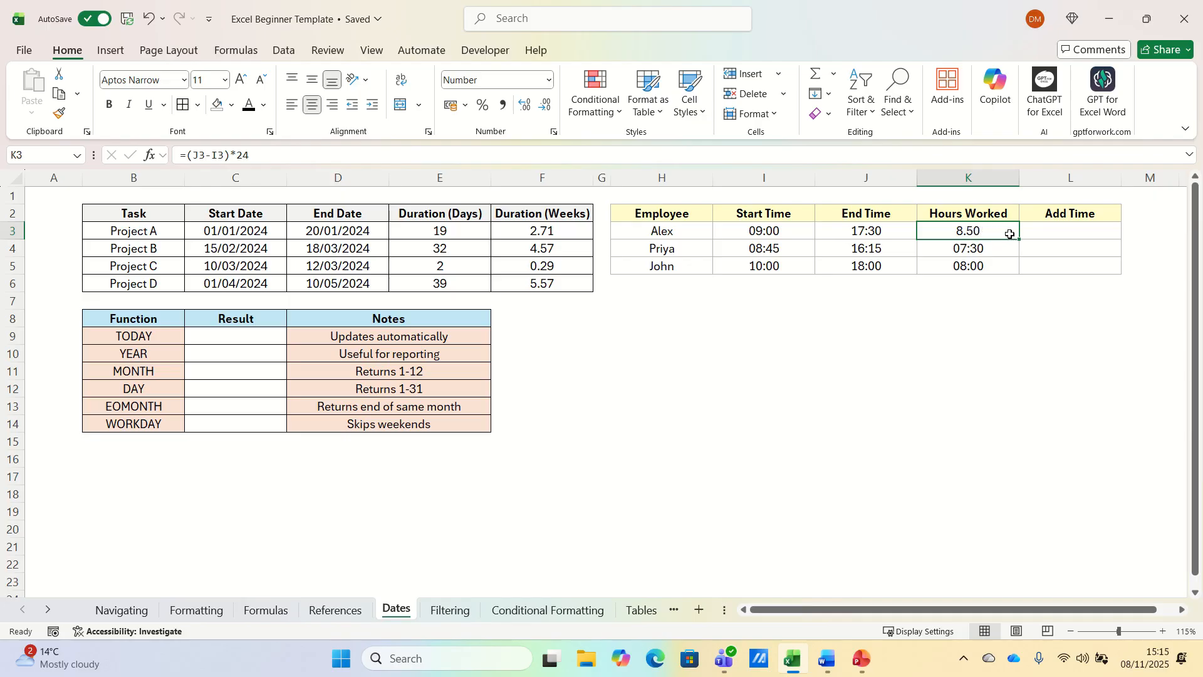
key("ctrl+z")
left_click(1064, 233)
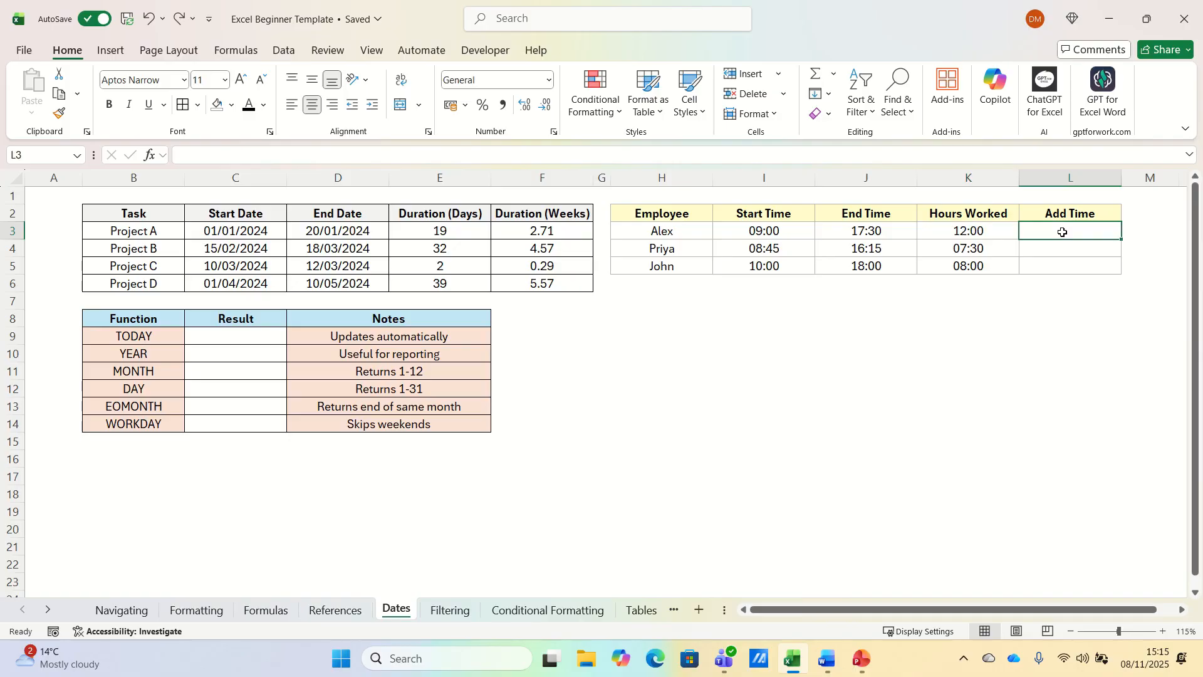
Enter =K3+TIME(2,0,0) in L3 and copy it down to L5 (14:00, 09:30, 10:00).
type("=")
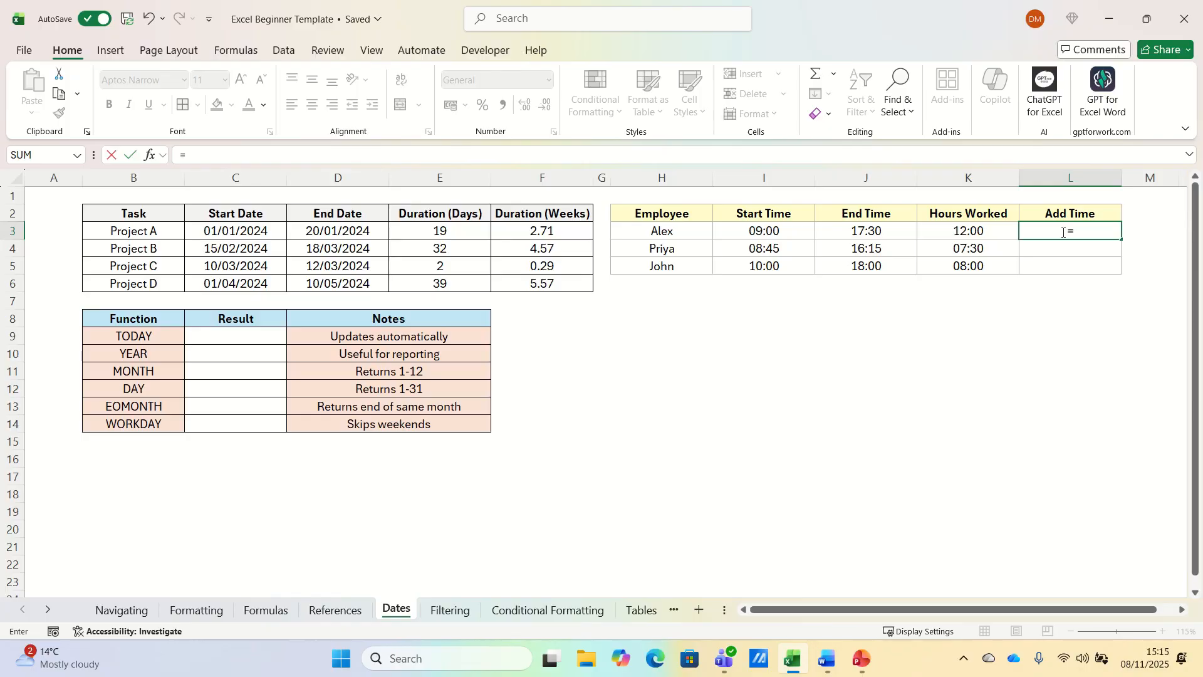
key("Left")
type("+")
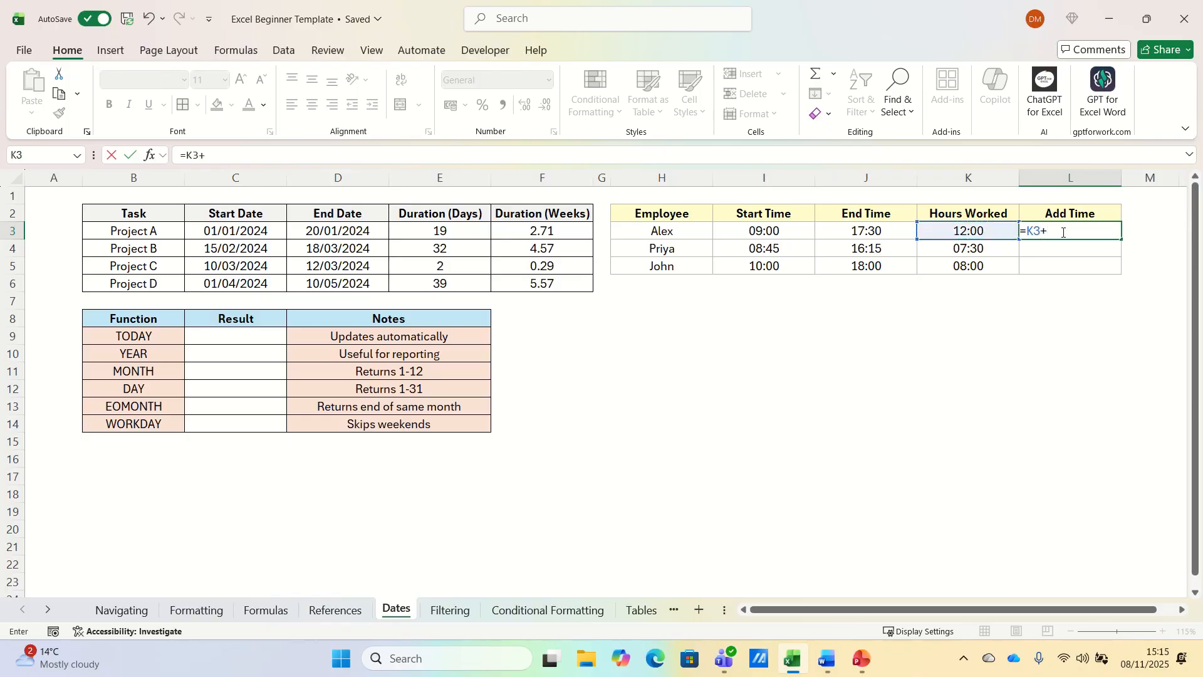
type("TIME(")
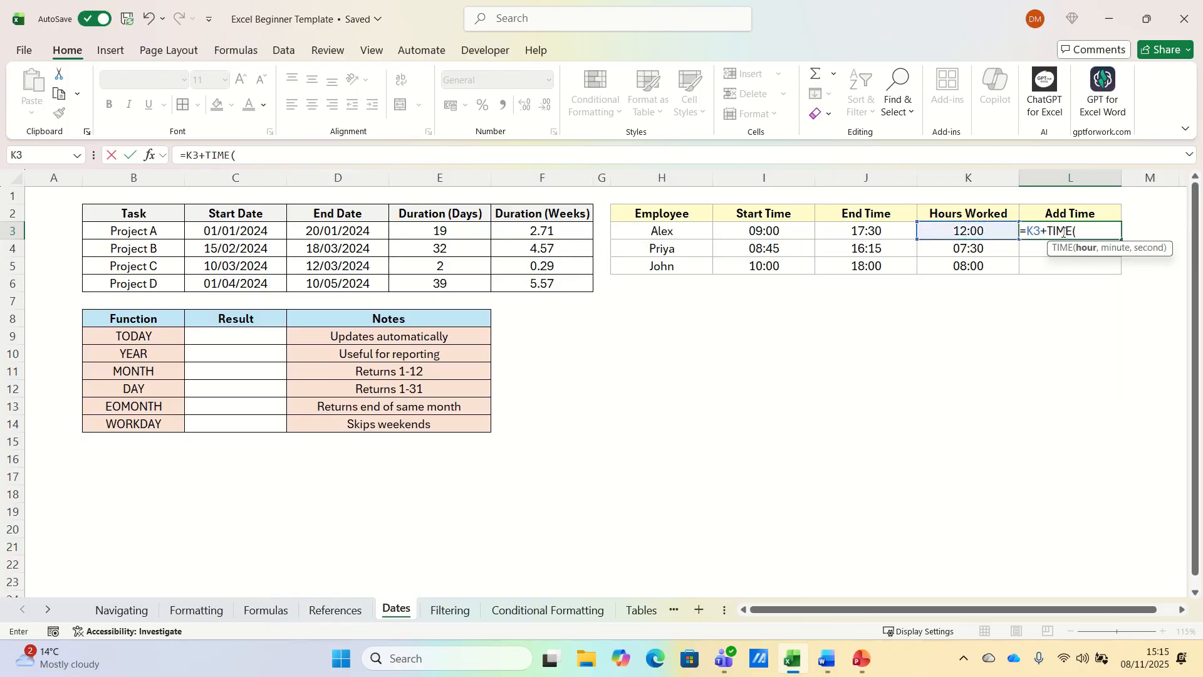
type("2,0,0)")
key("Return")
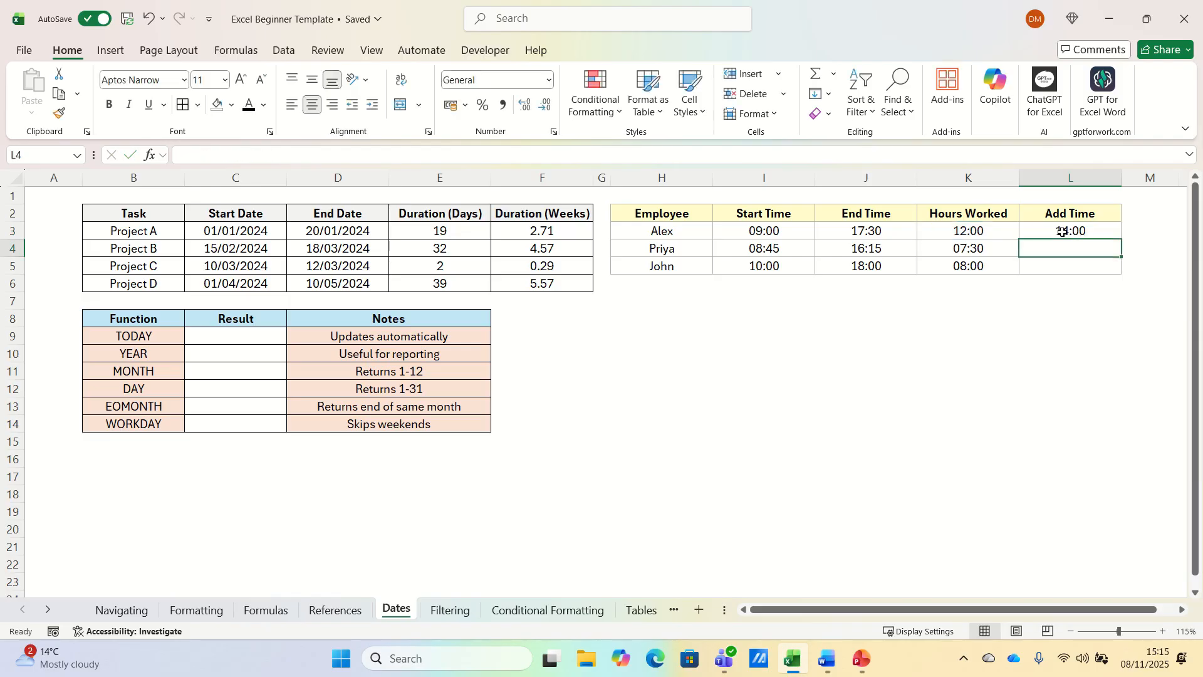
left_click(1113, 228)
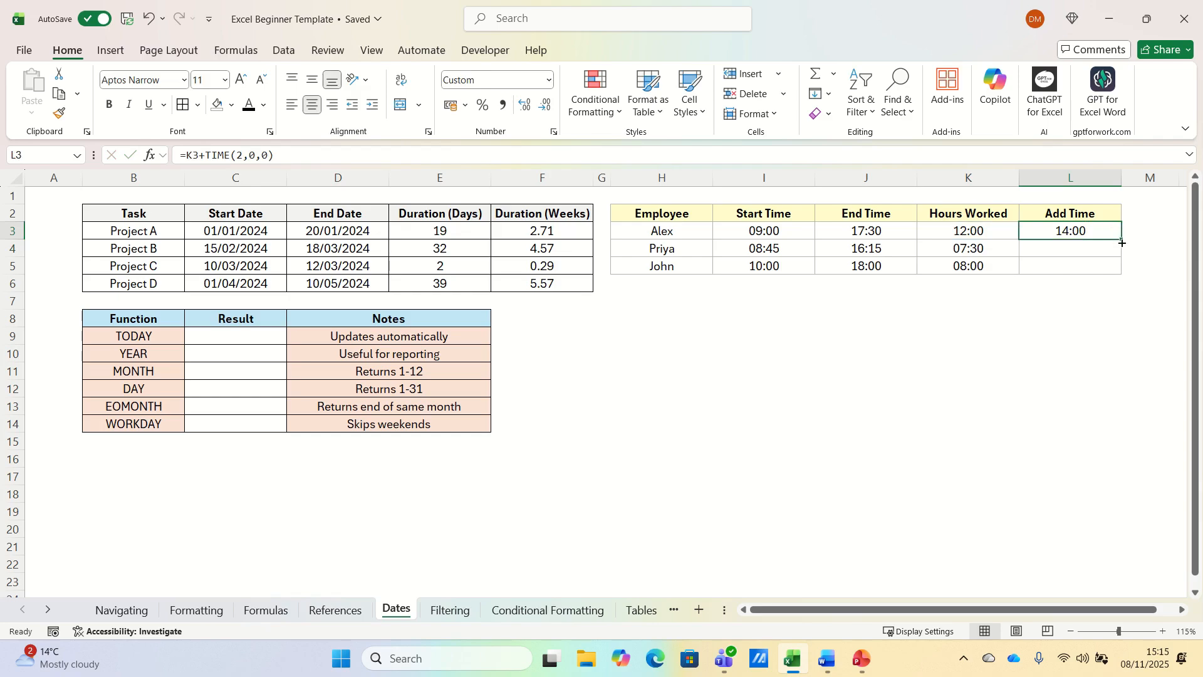
double_click(1123, 243)
left_click(1090, 230)
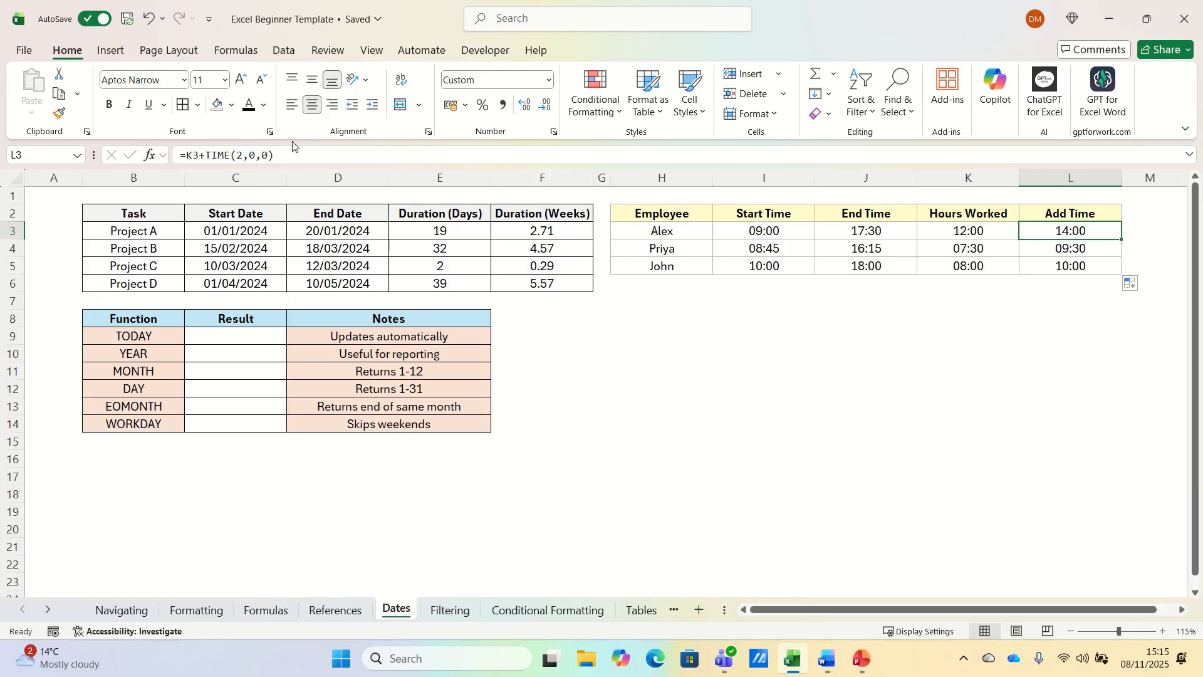
left_click(257, 156)
left_click(264, 338)
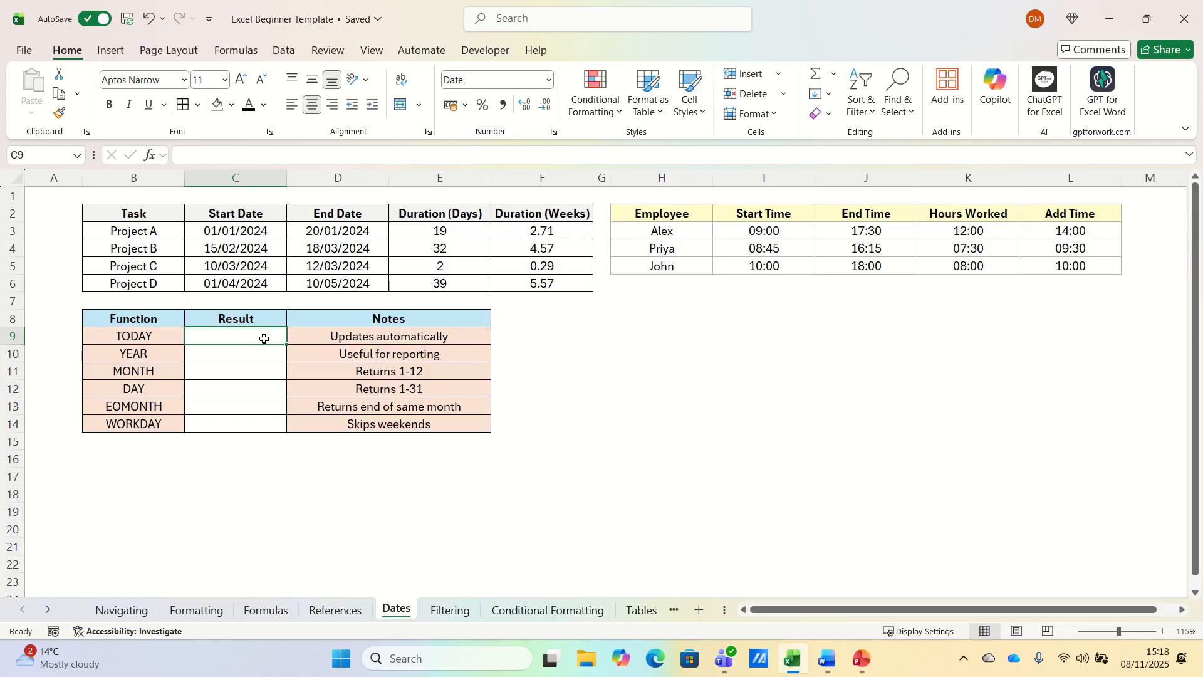
Enter =TODAY(), =YEAR(C3), =MONTH(C3) and =DAY(C3) in C9 through C12.
type("=TODAY")
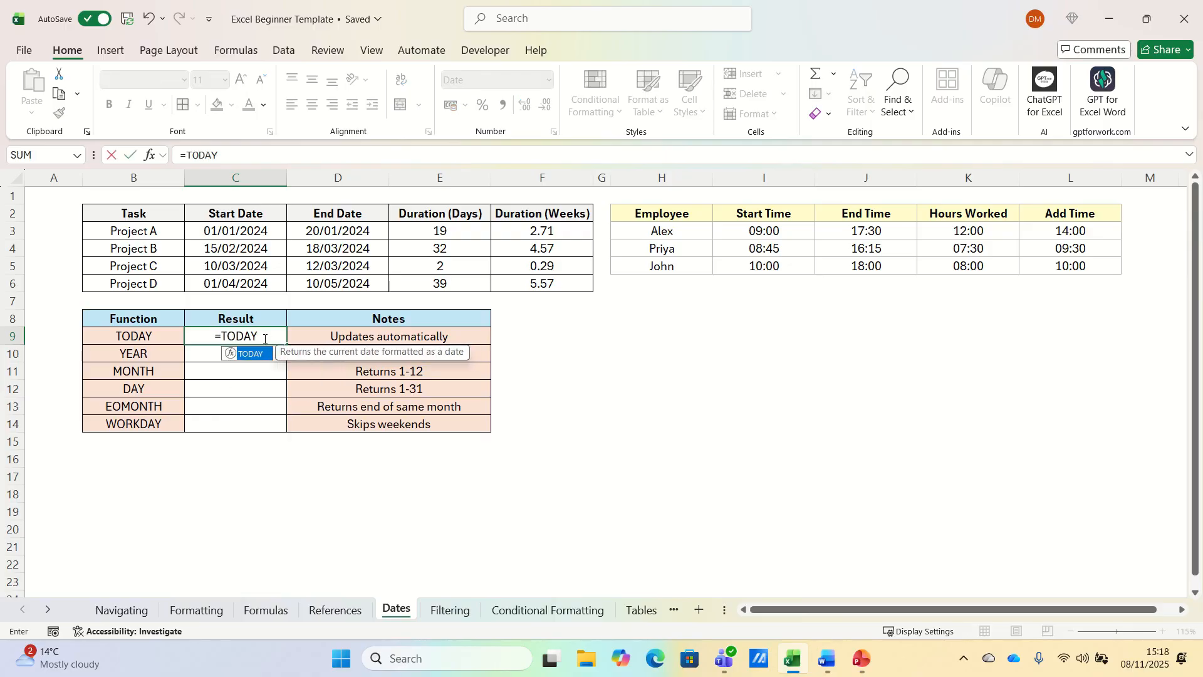
type("()")
key("Return")
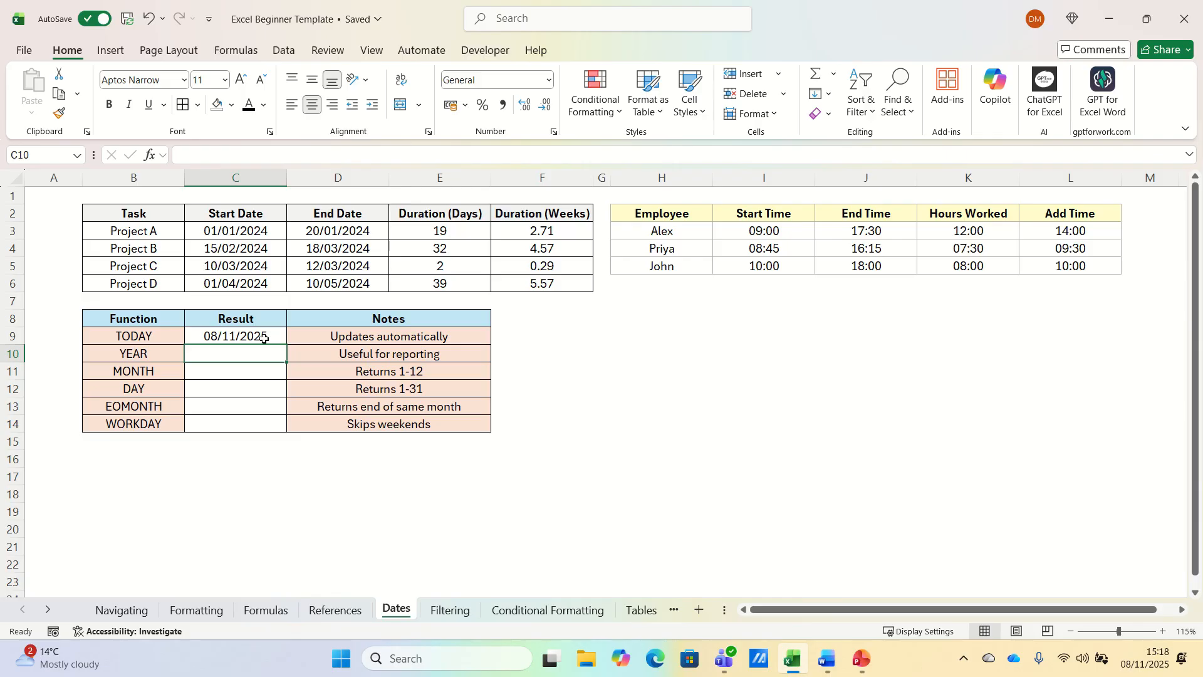
type("=YEAR(")
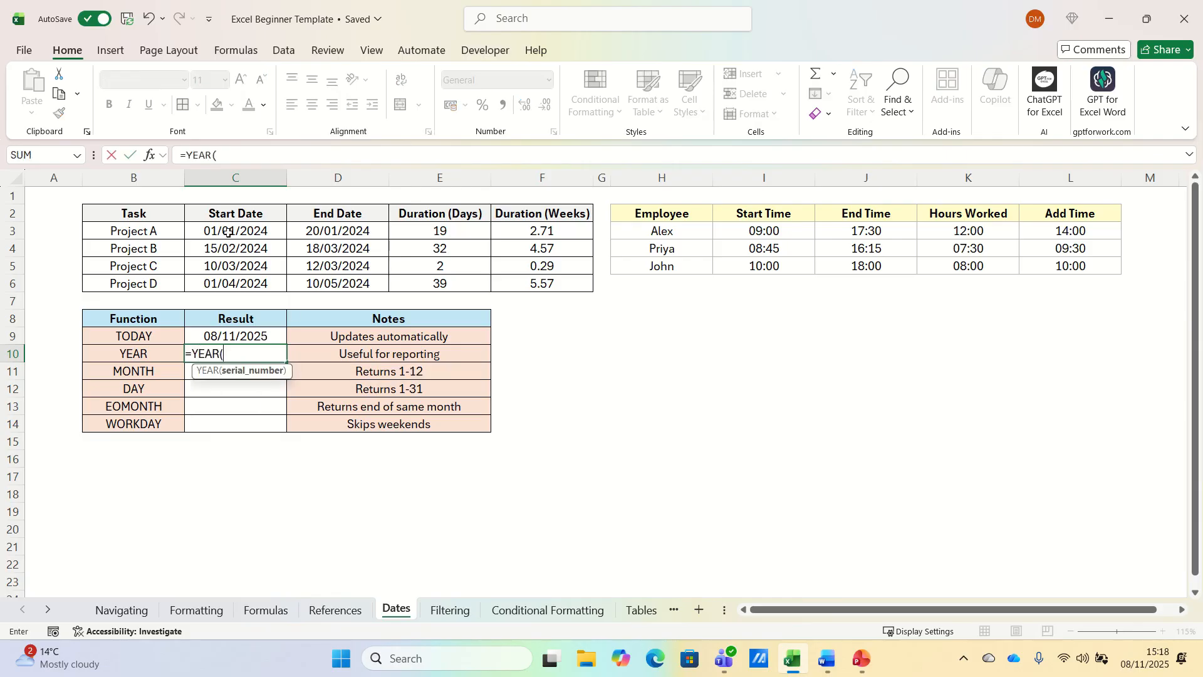
left_click(247, 229)
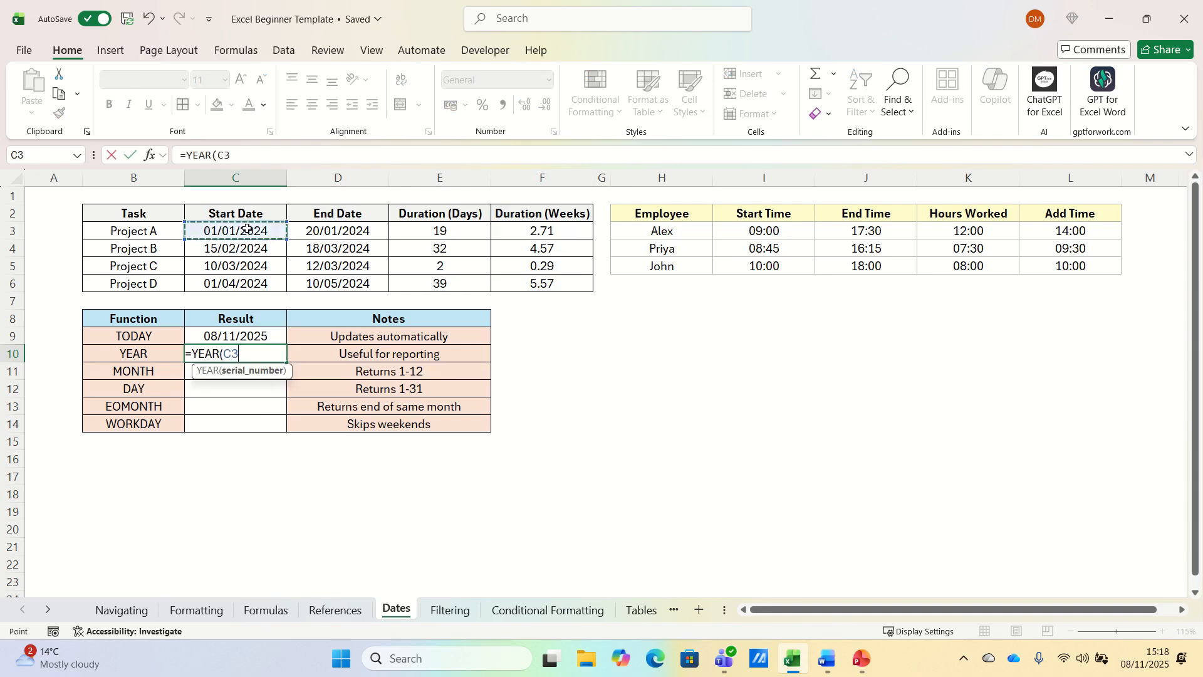
key("Return")
type("=MONTH(")
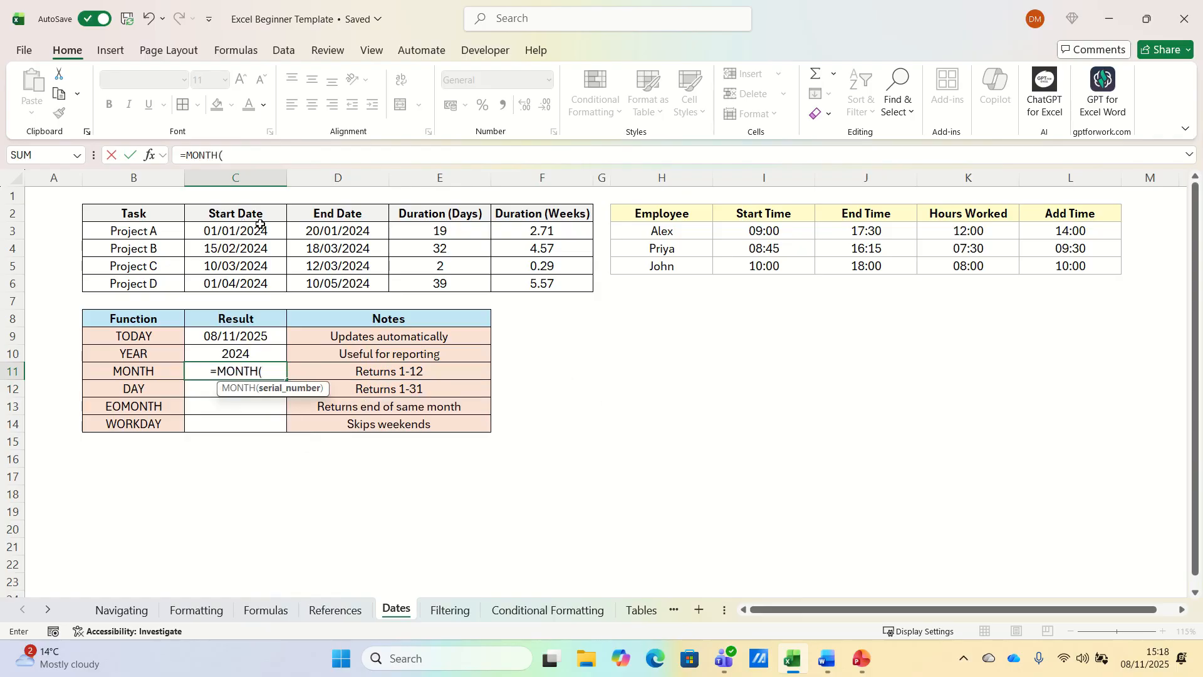
left_click(258, 227)
key("Return")
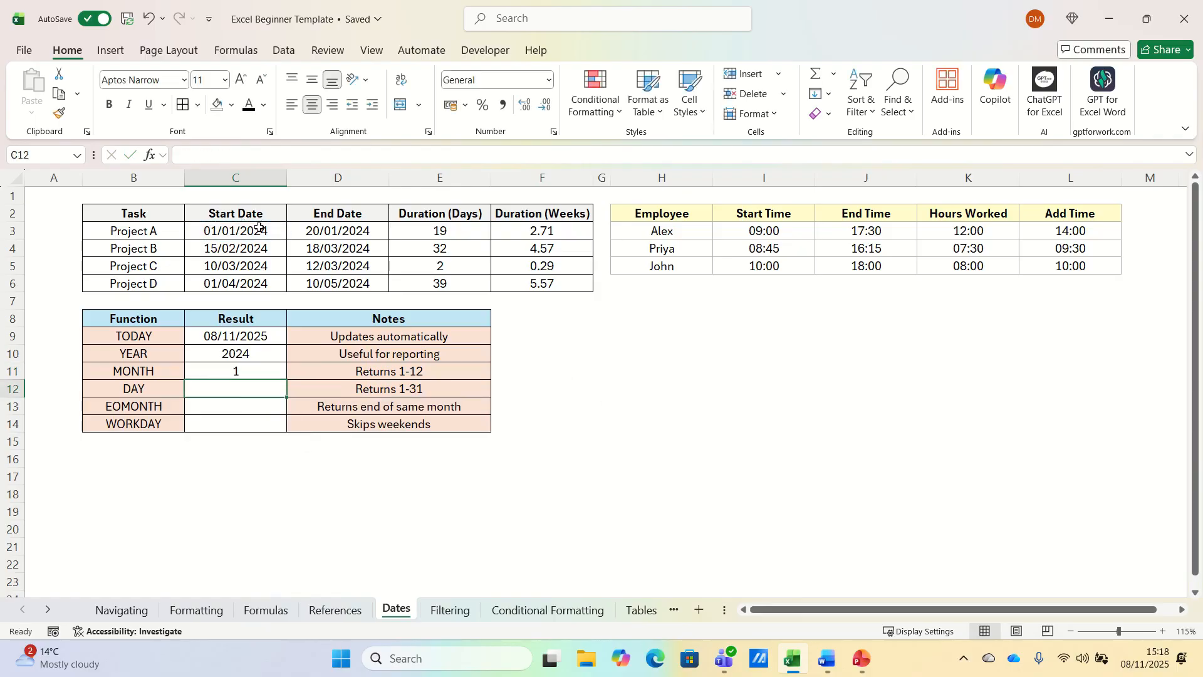
type("=DAY(")
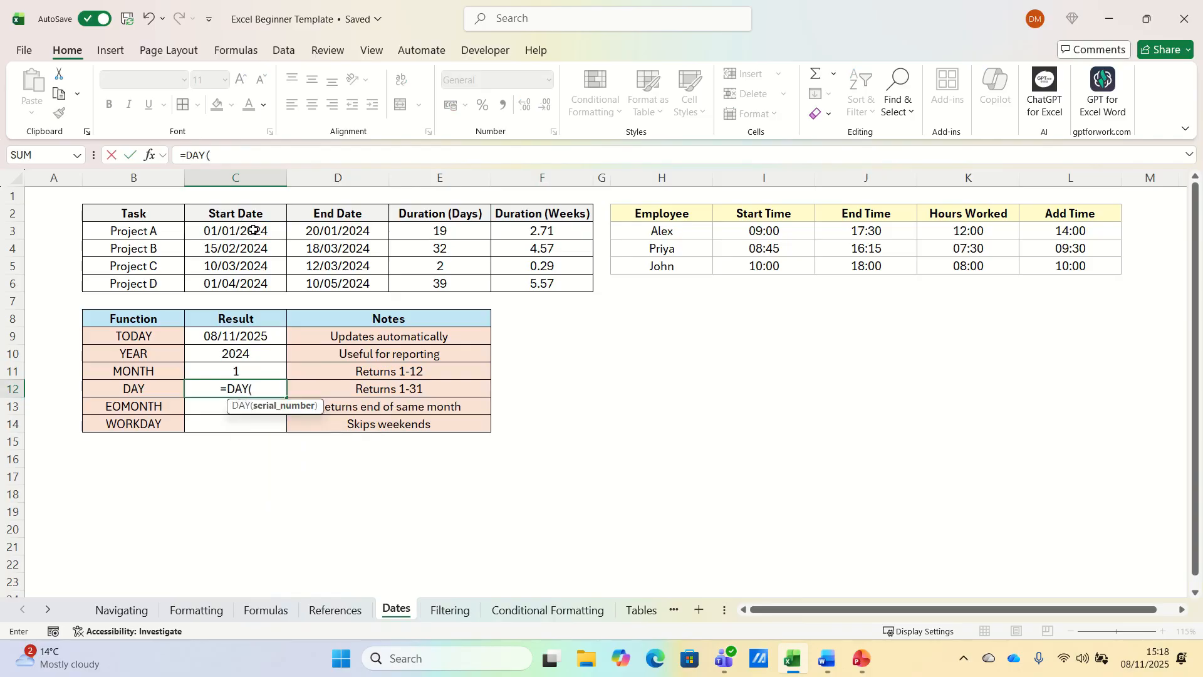
left_click(254, 230)
key("Return")
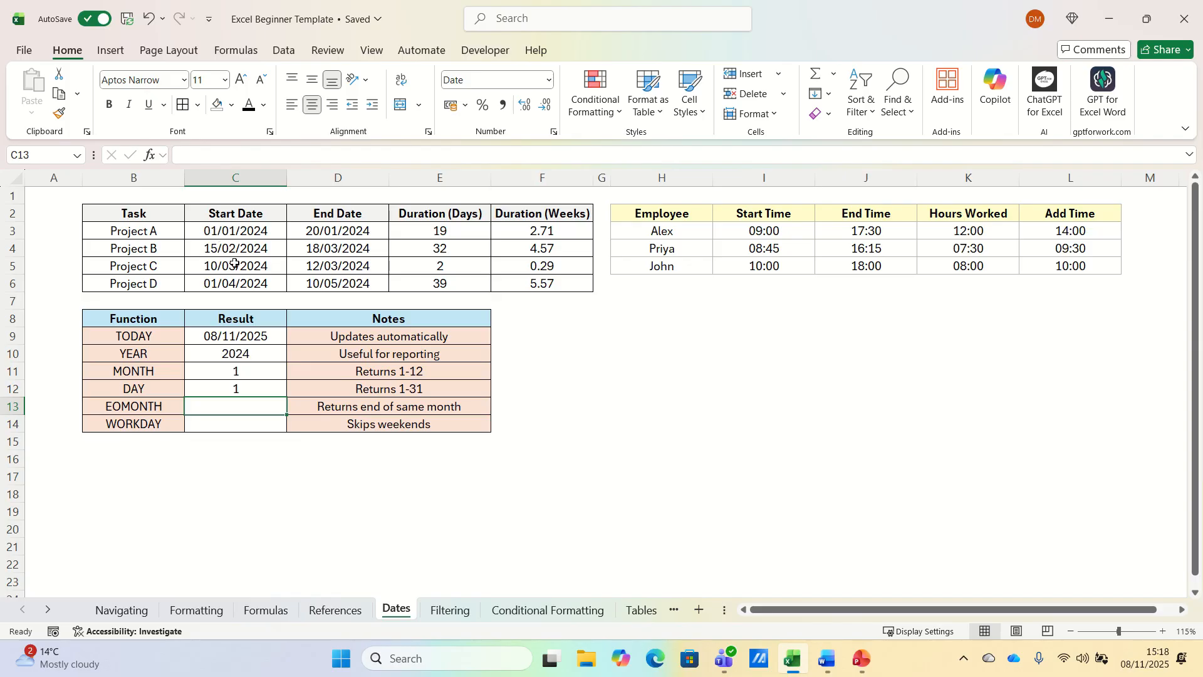
type("=EOMONTH(")
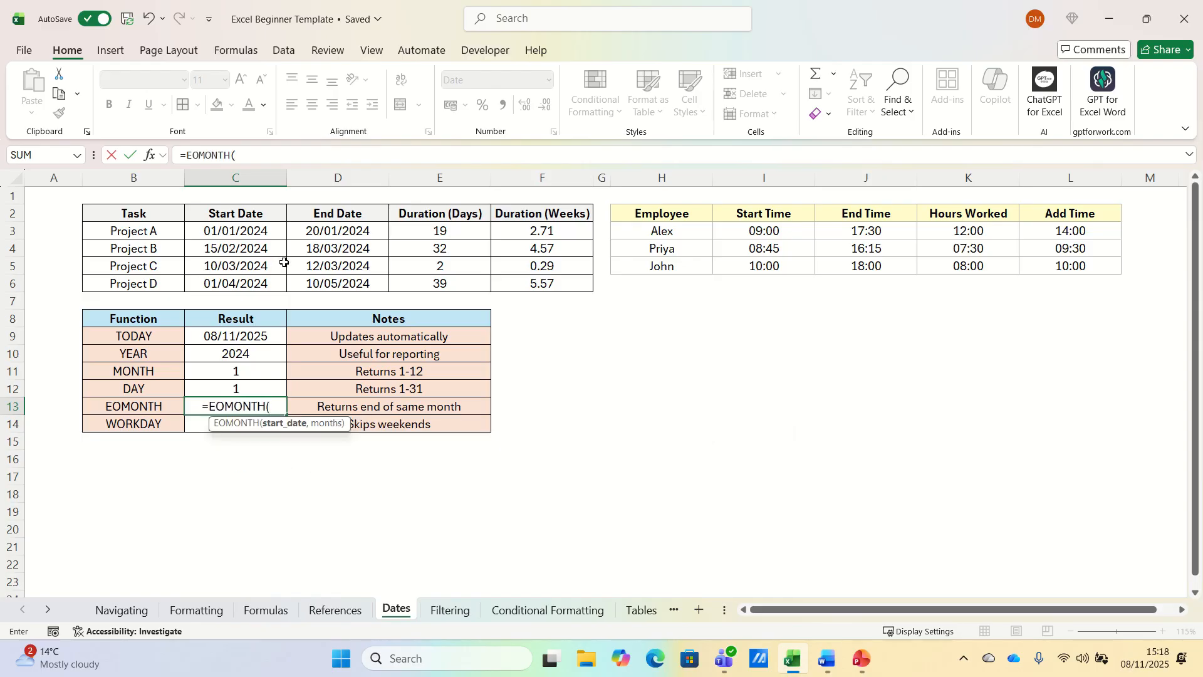
Enter =EOMONTH(C3,0) in C13, then change the month offset to 1, giving 29/02/2024.
left_click(244, 232)
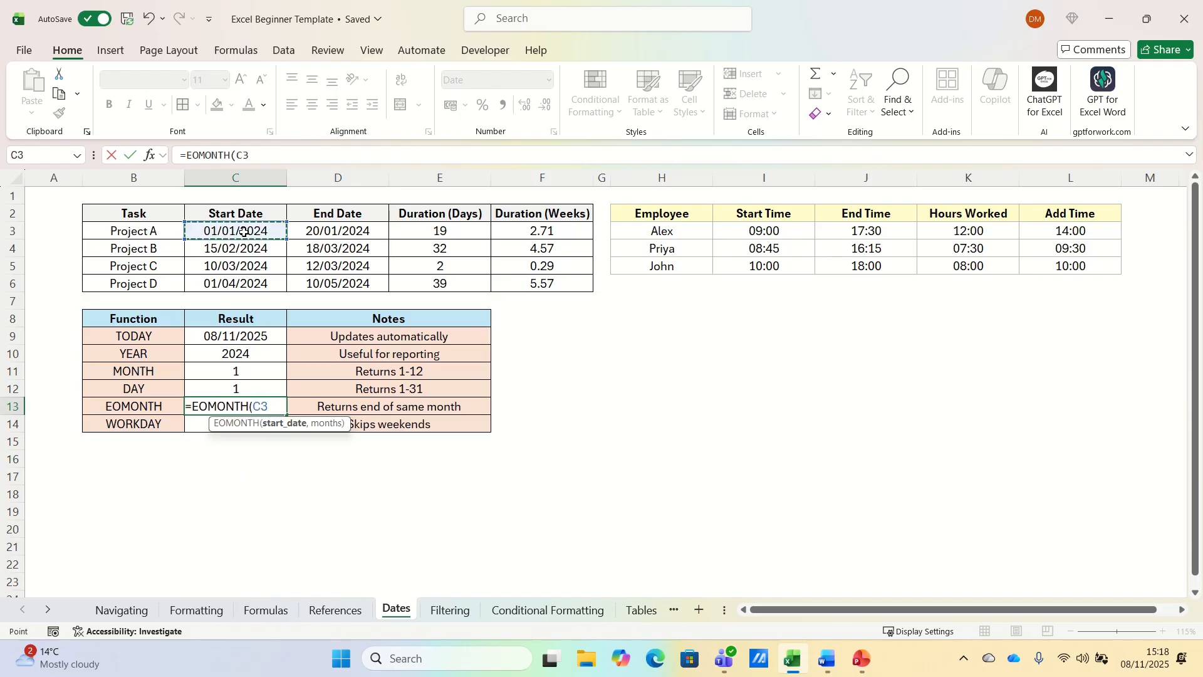
type(",")
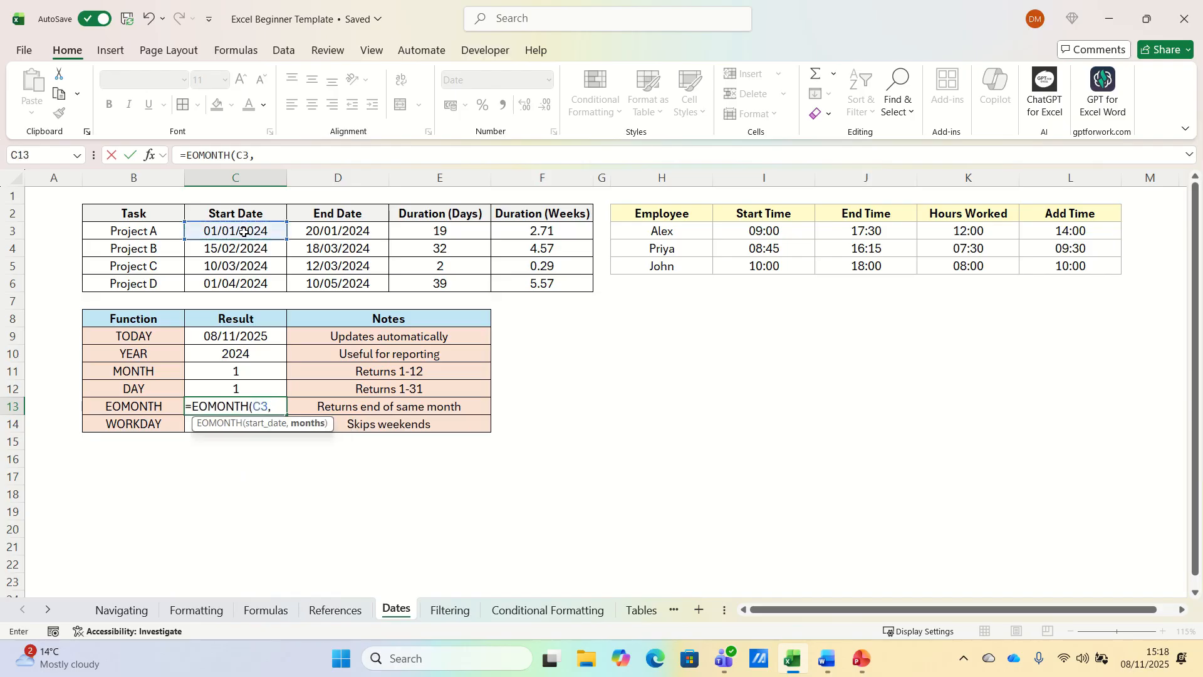
type("0)")
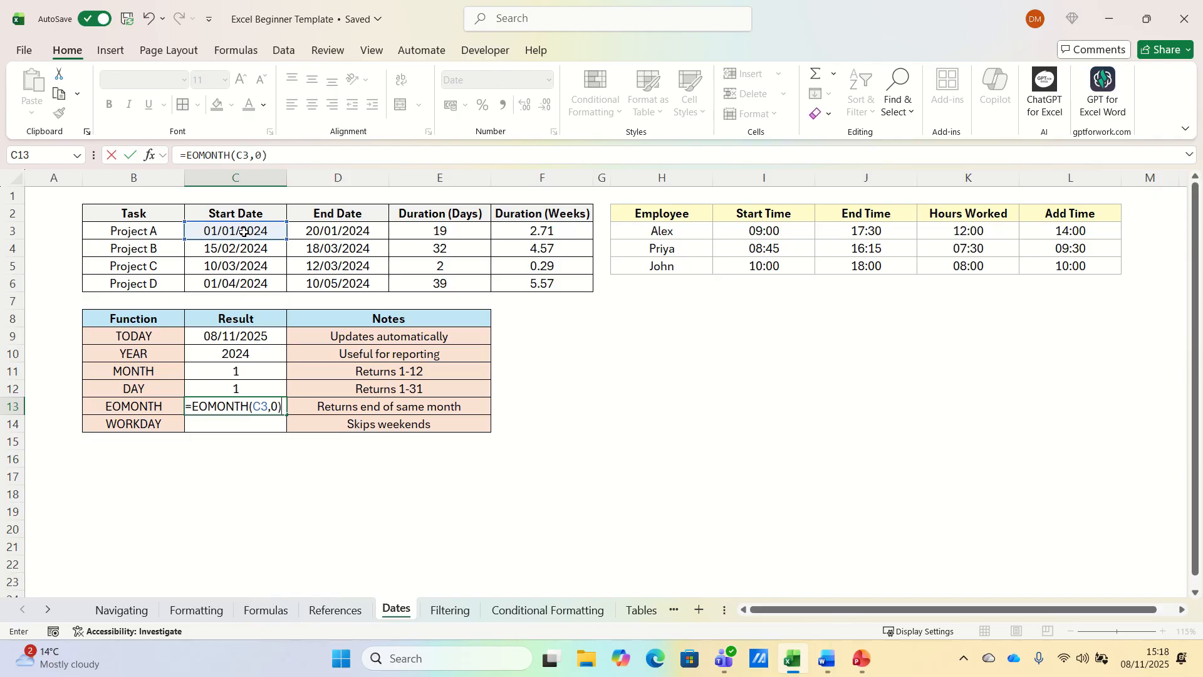
key("Return")
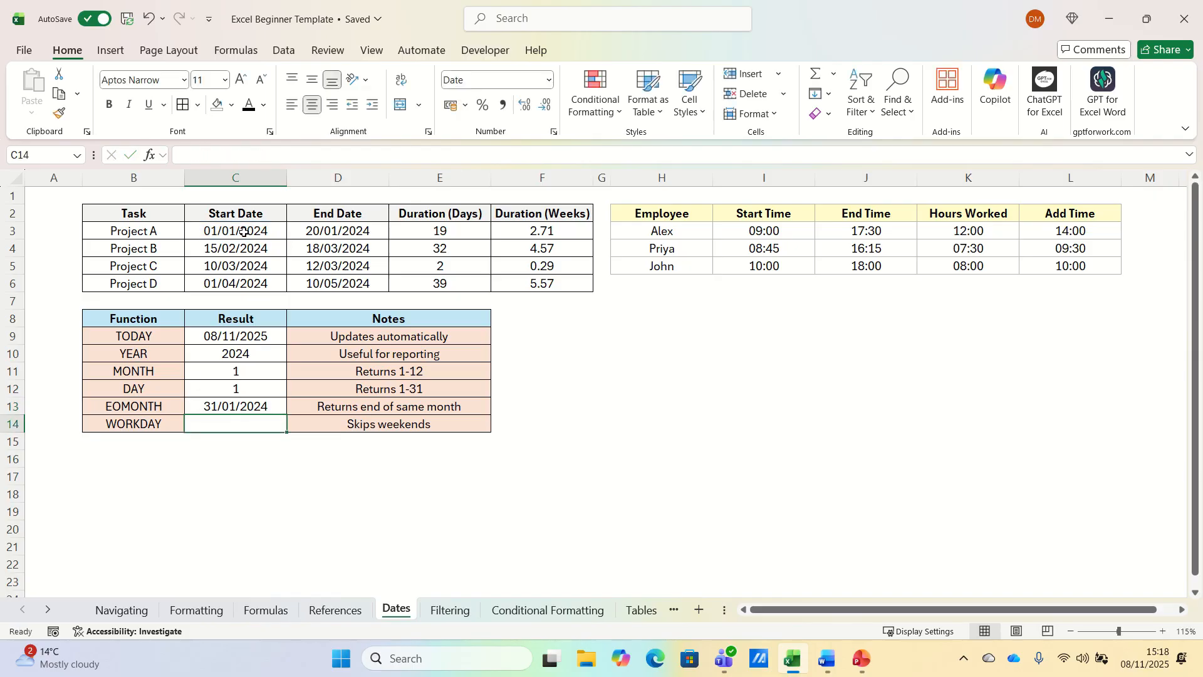
left_click(260, 405)
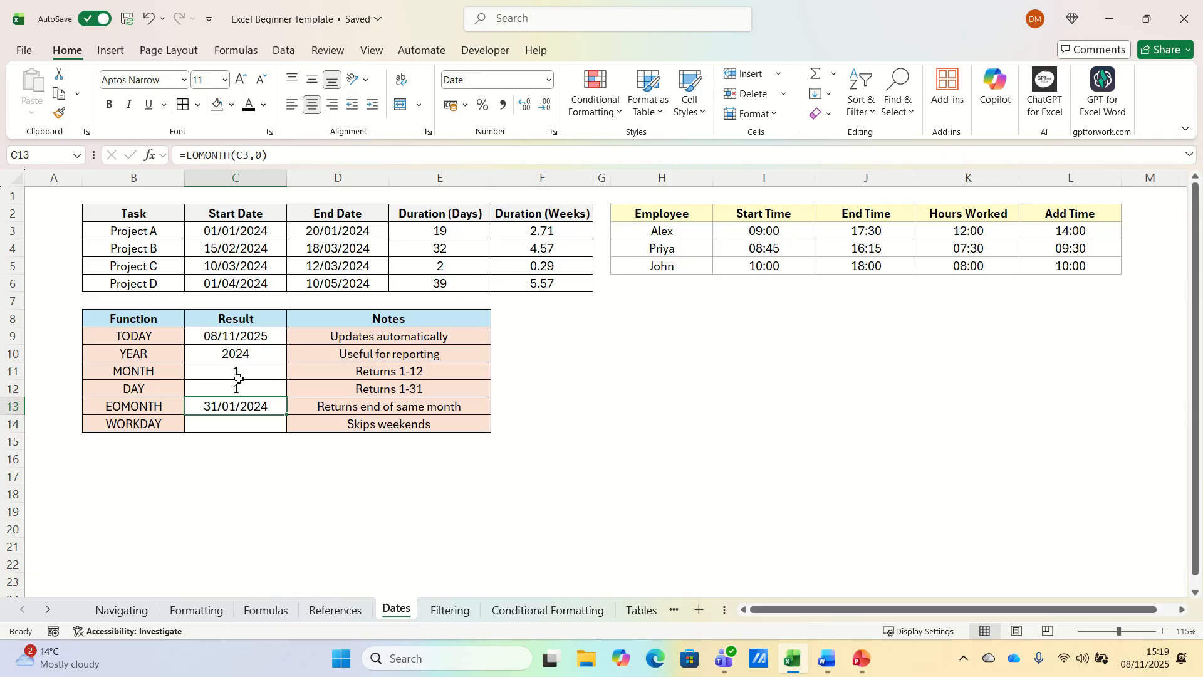
left_click(262, 158)
key("BackSpace")
type("1")
key("Return")
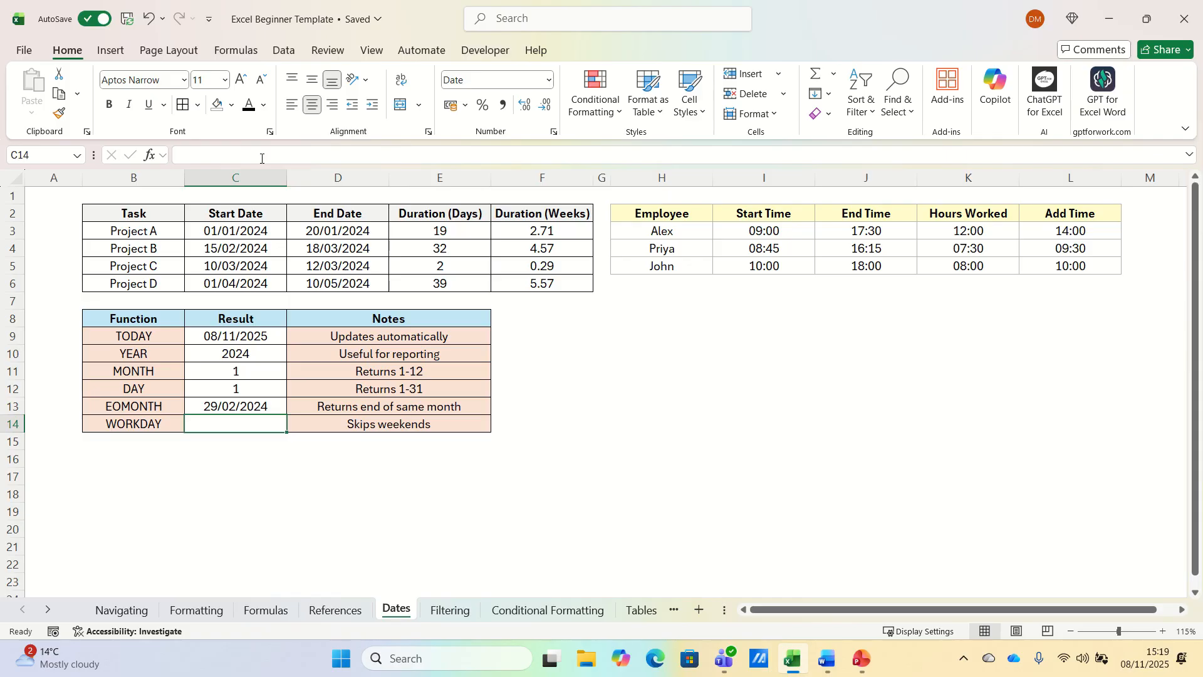
type("=WORKDAY(")
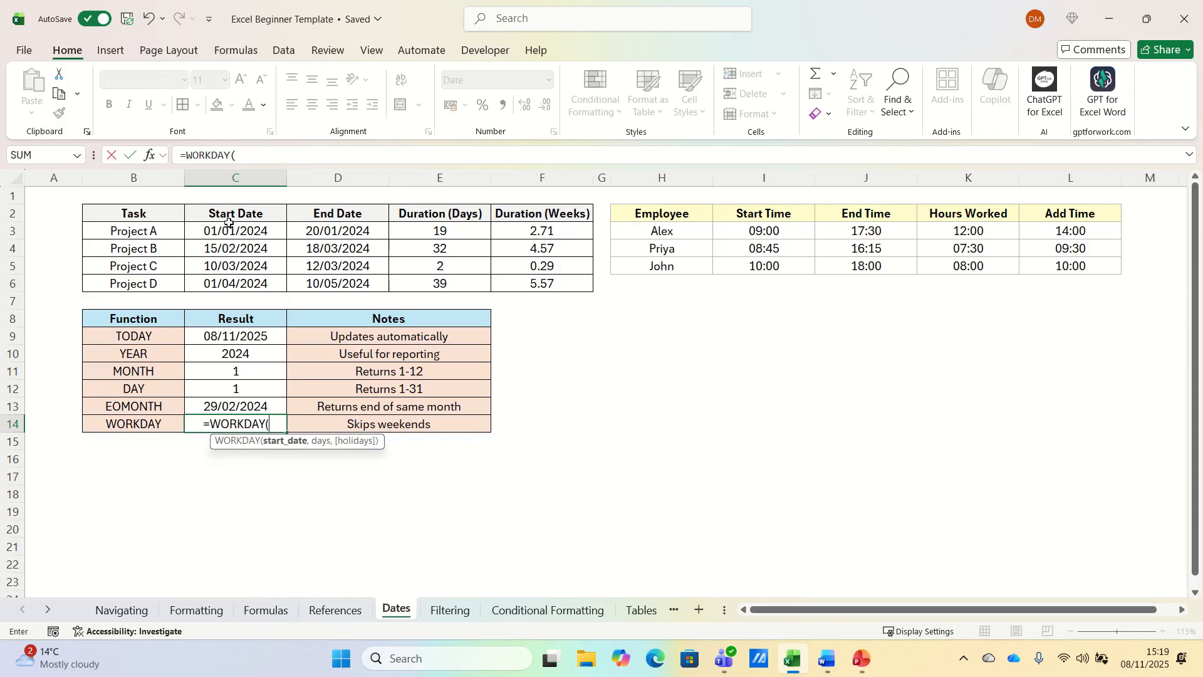
Complete =WORKDAY(C3,5) in C14, giving 08/01/2024, then select B2.
left_click(228, 229)
type(",5")
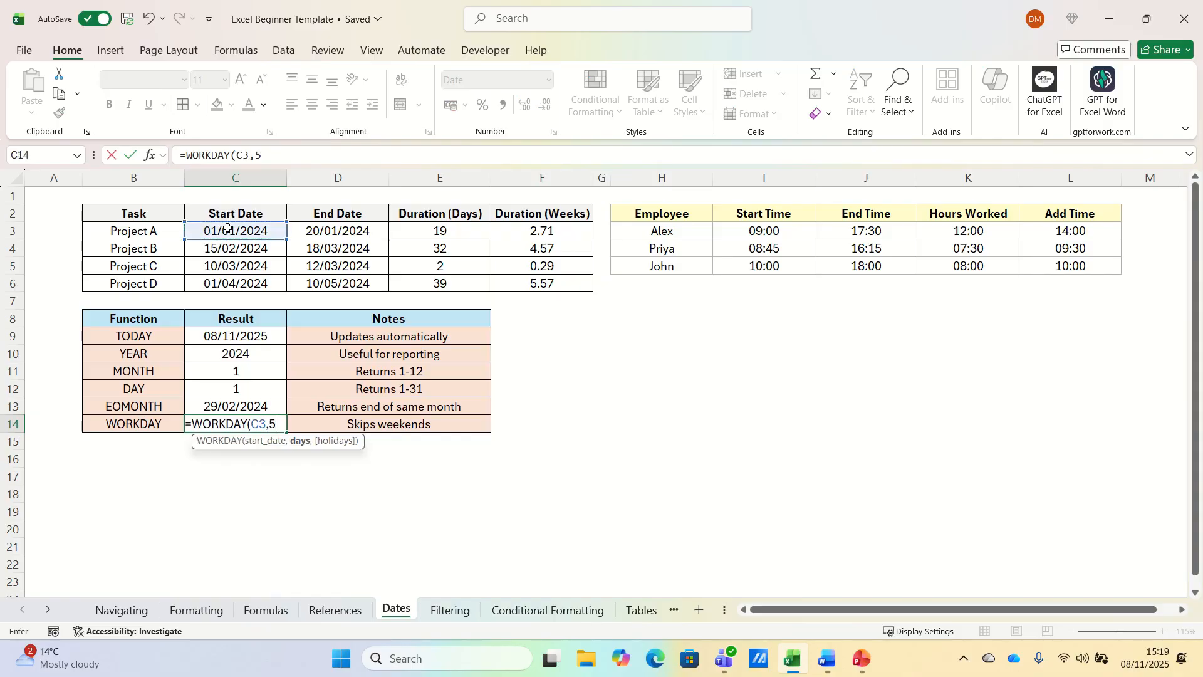
key("Return")
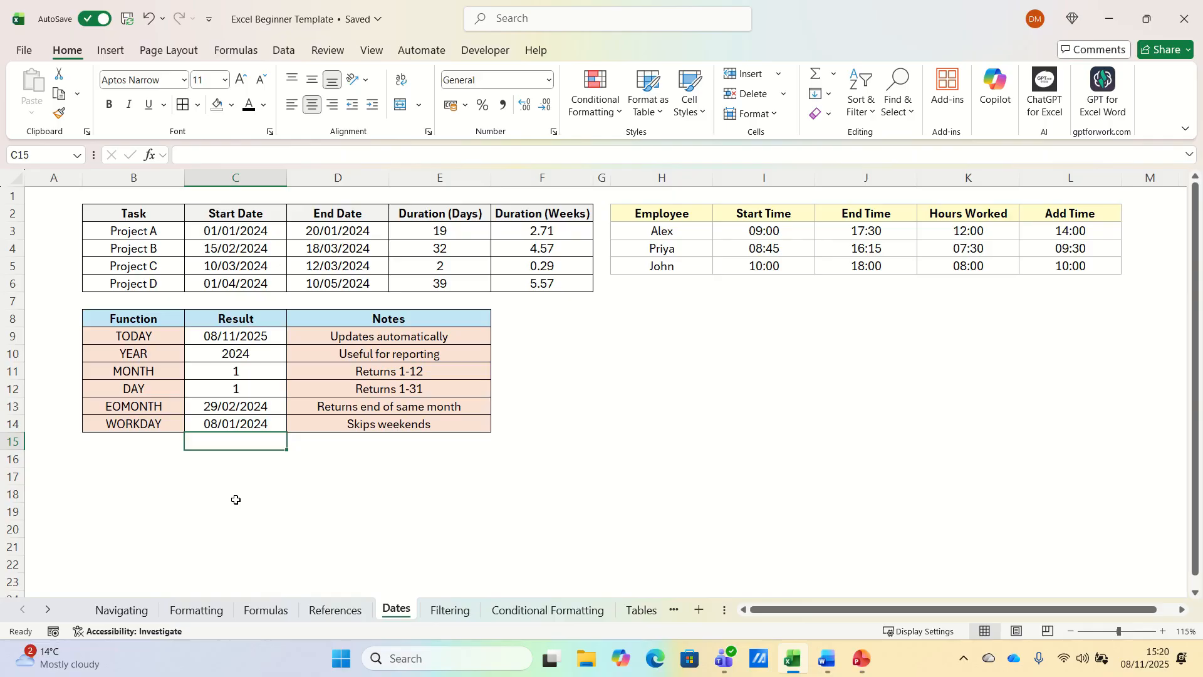
left_click(137, 216)
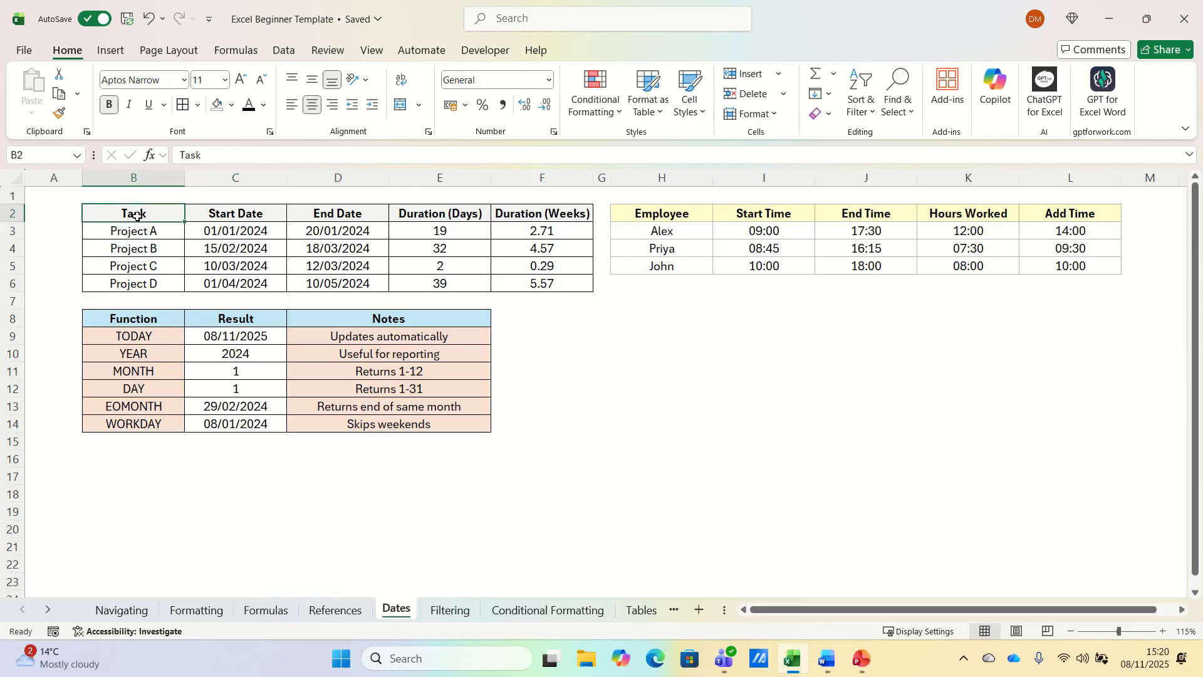